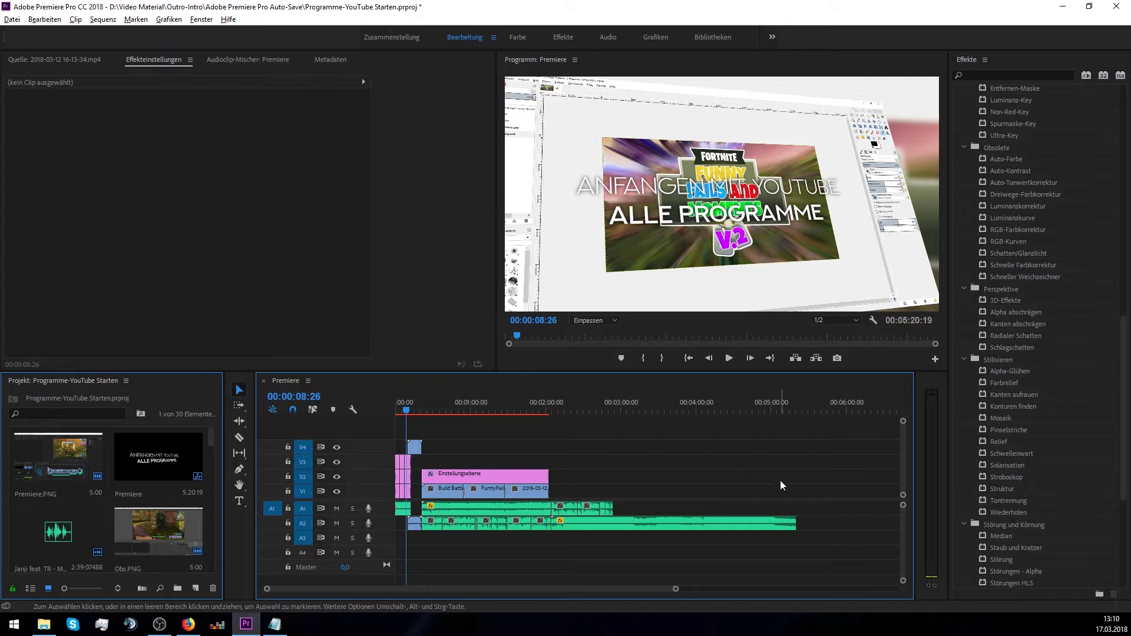
Play the Premiere sequence from its beginning, then from about 00:00:11:23 to review the intro titles.
left_click(406, 411)
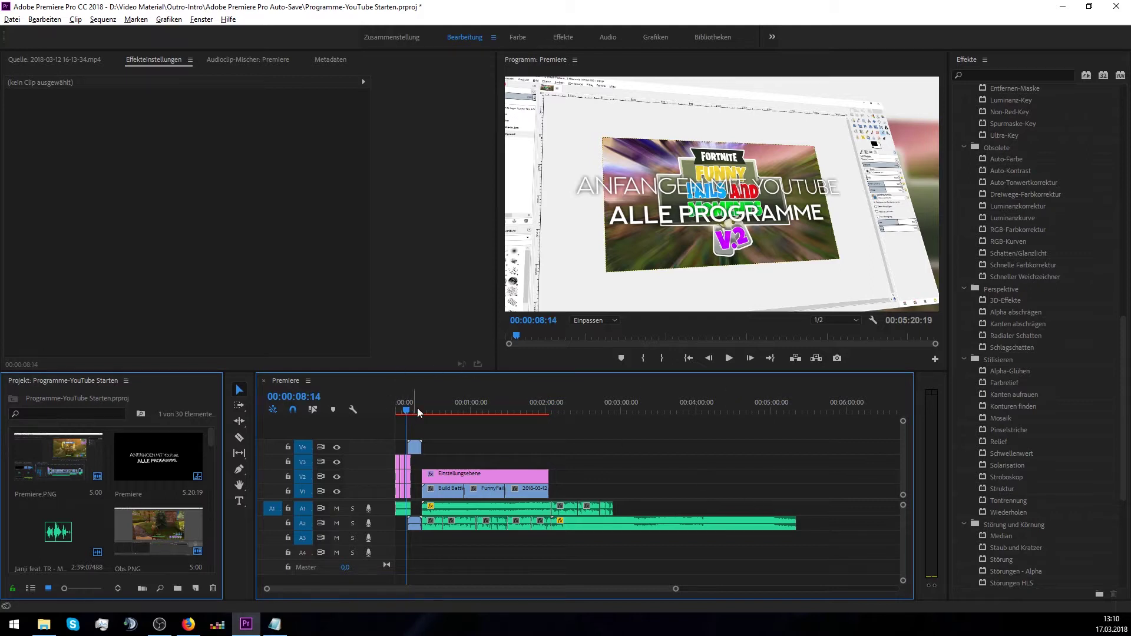
key("Home")
key("space")
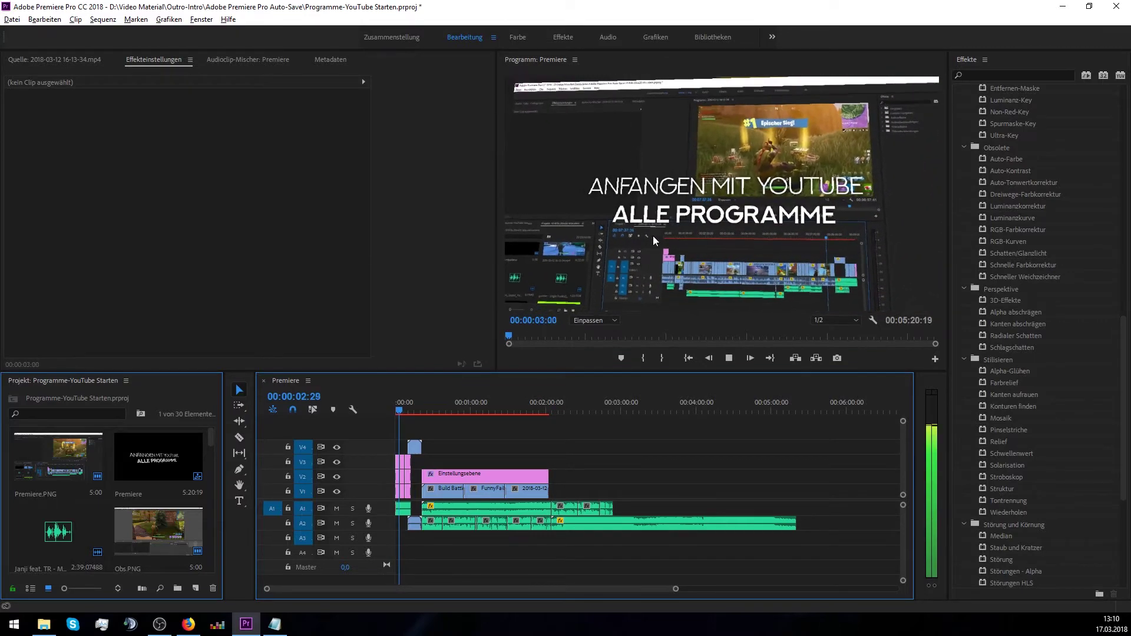
left_click(412, 412)
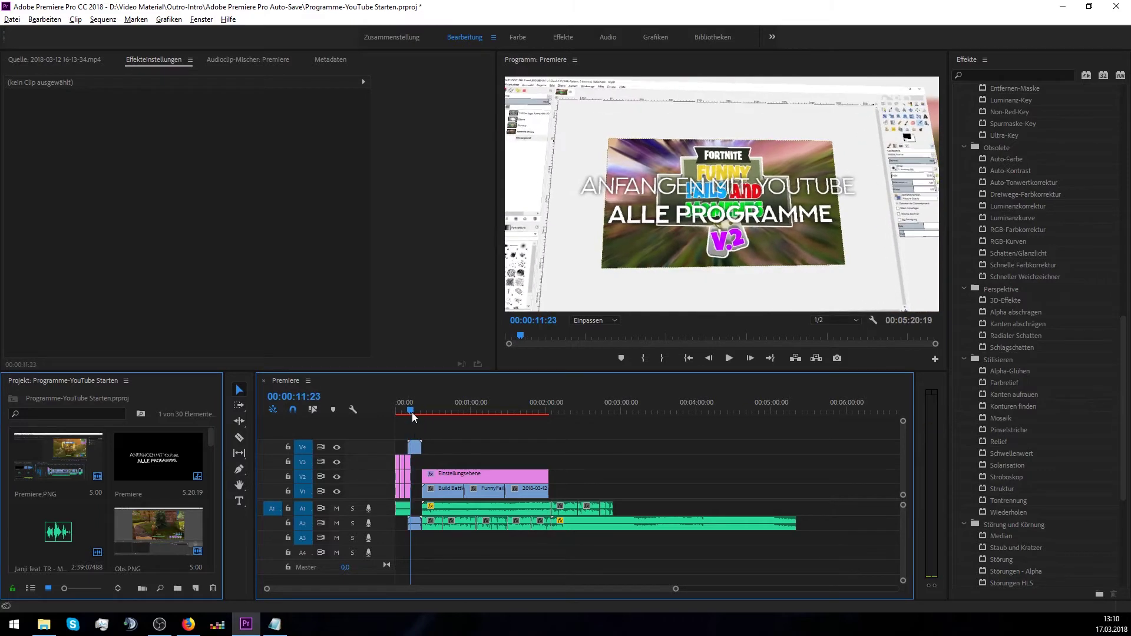
key("space")
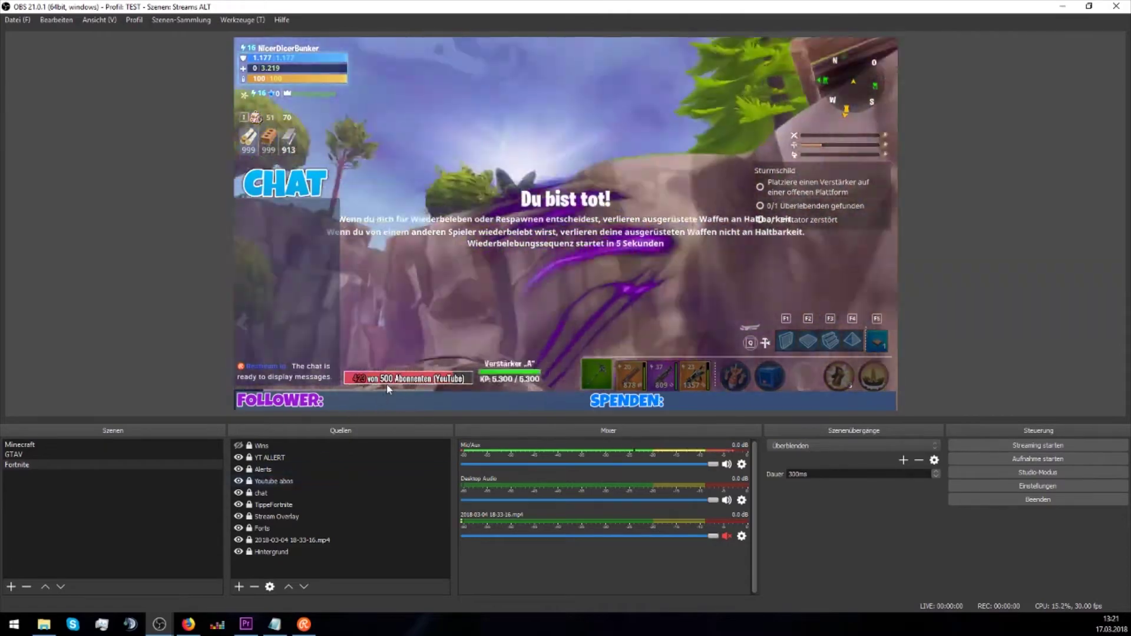
Switch to OBS Studio and toggle the visibility of the Youtube abos and chat sources in the Fortnite scene.
left_click(239, 481)
left_click(239, 481)
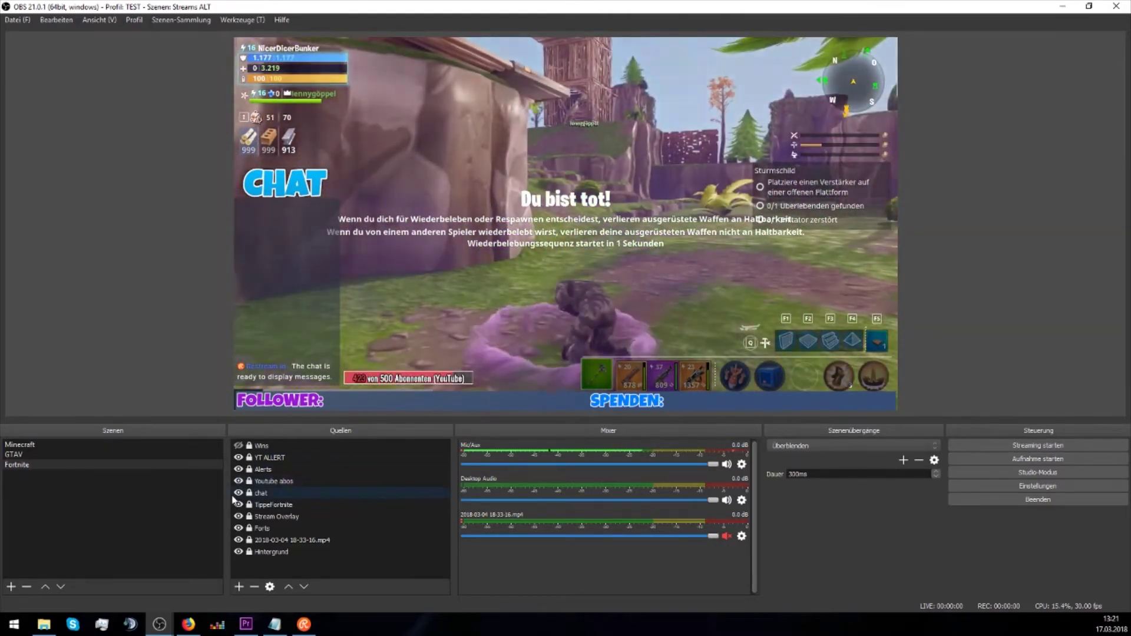
left_click(237, 494)
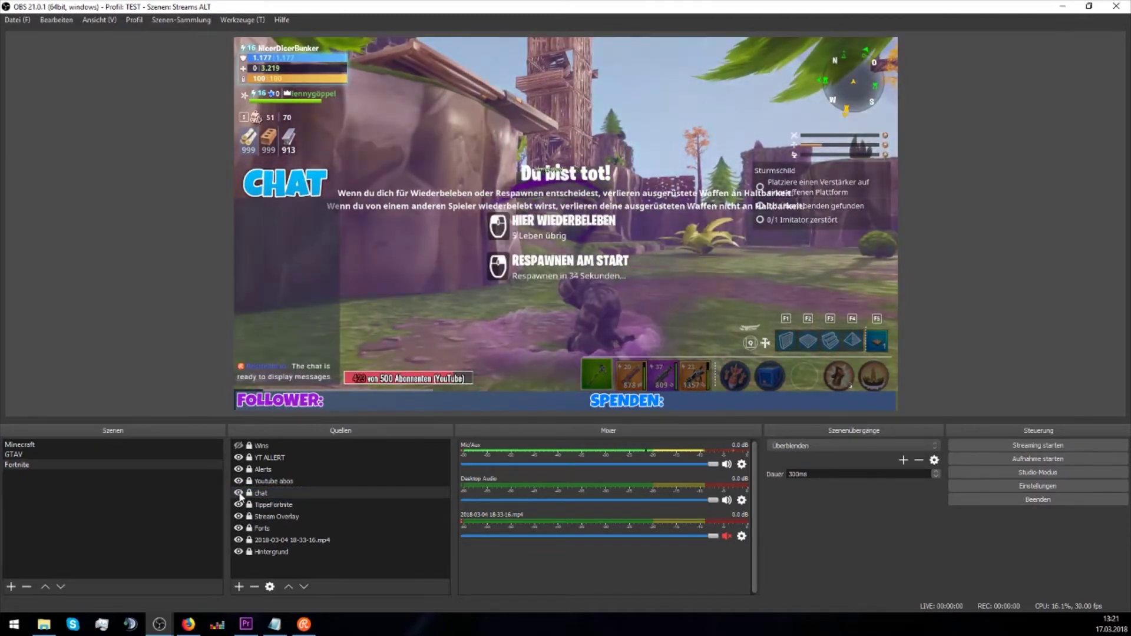
left_click(238, 541)
left_click(239, 540)
left_click(239, 540)
left_click(238, 540)
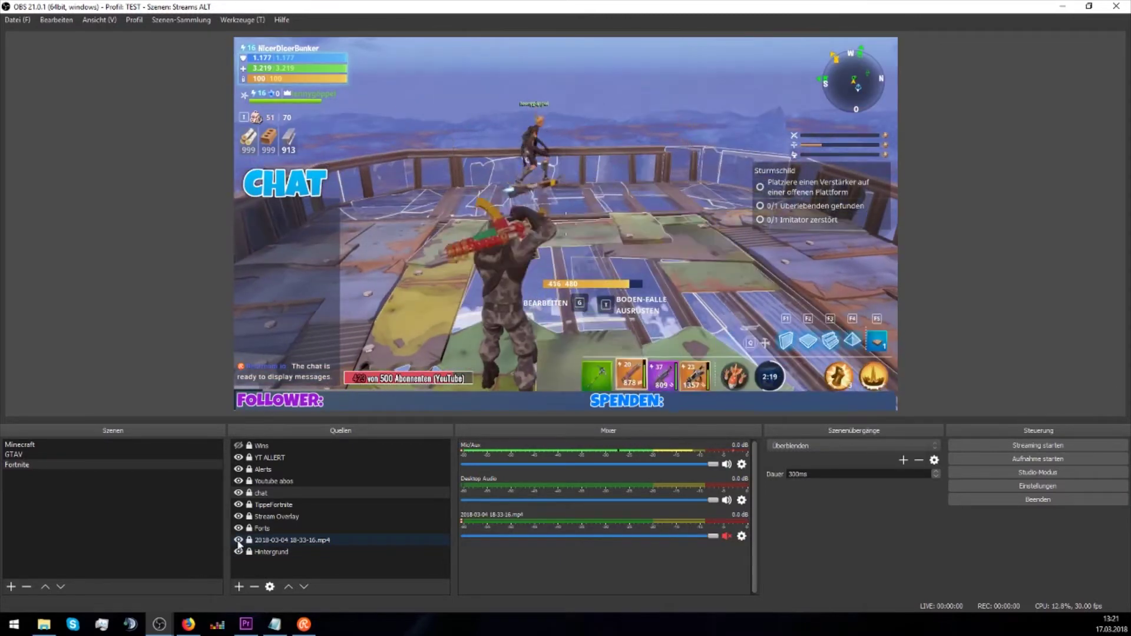
left_click(238, 540)
left_click(239, 540)
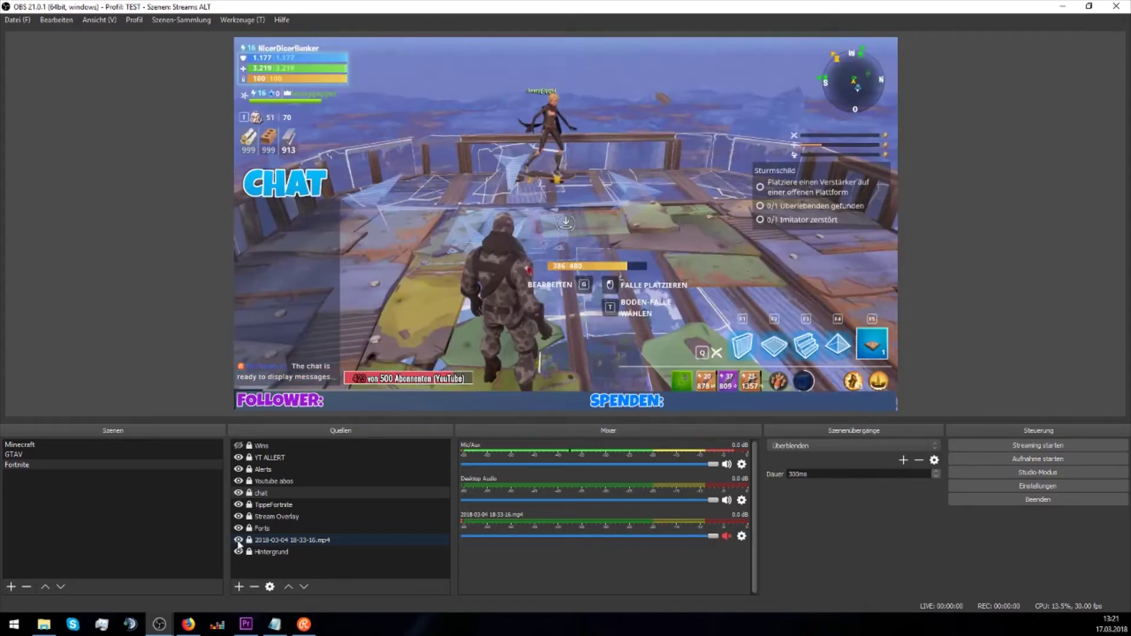
Hide and show the Stream Overlay source repeatedly, leaving it shown.
left_click(236, 518)
left_click(238, 516)
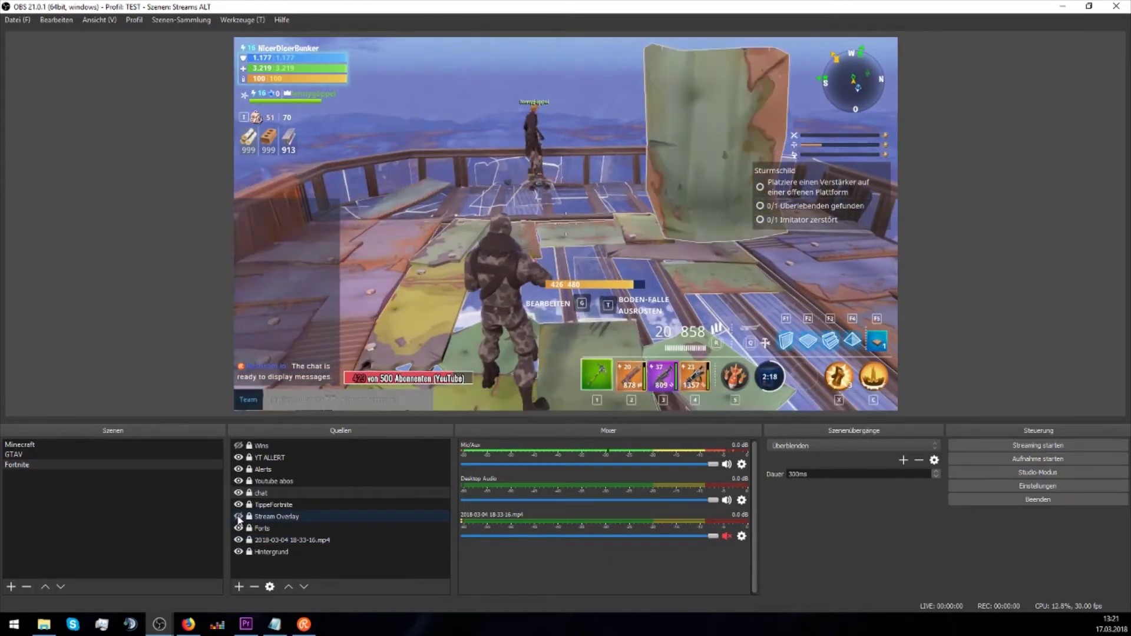
left_click(238, 516)
left_click(238, 517)
left_click(238, 516)
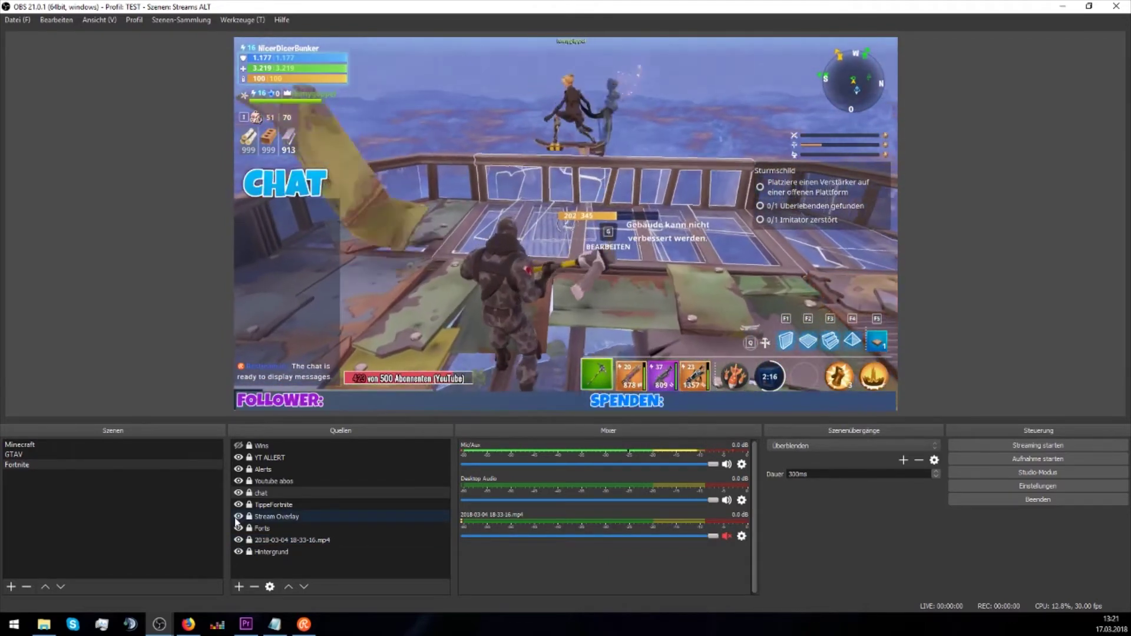
left_click(528, 264)
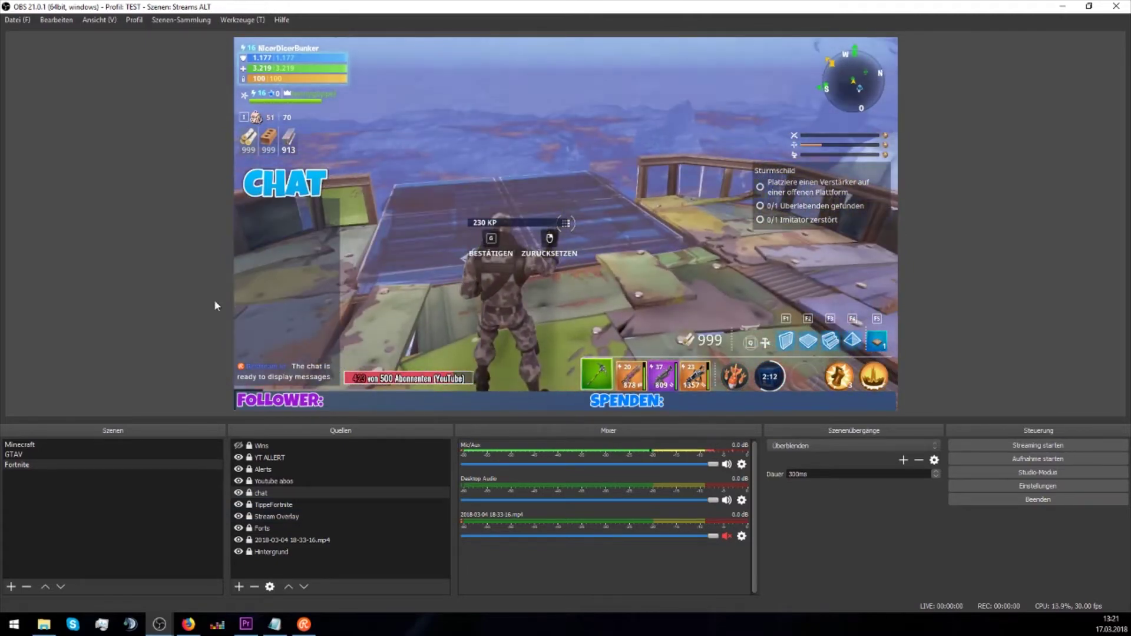
Switch to the Aufnahme 1080P/60FPS profile and load the Aufnahme scene collection.
left_click(134, 20)
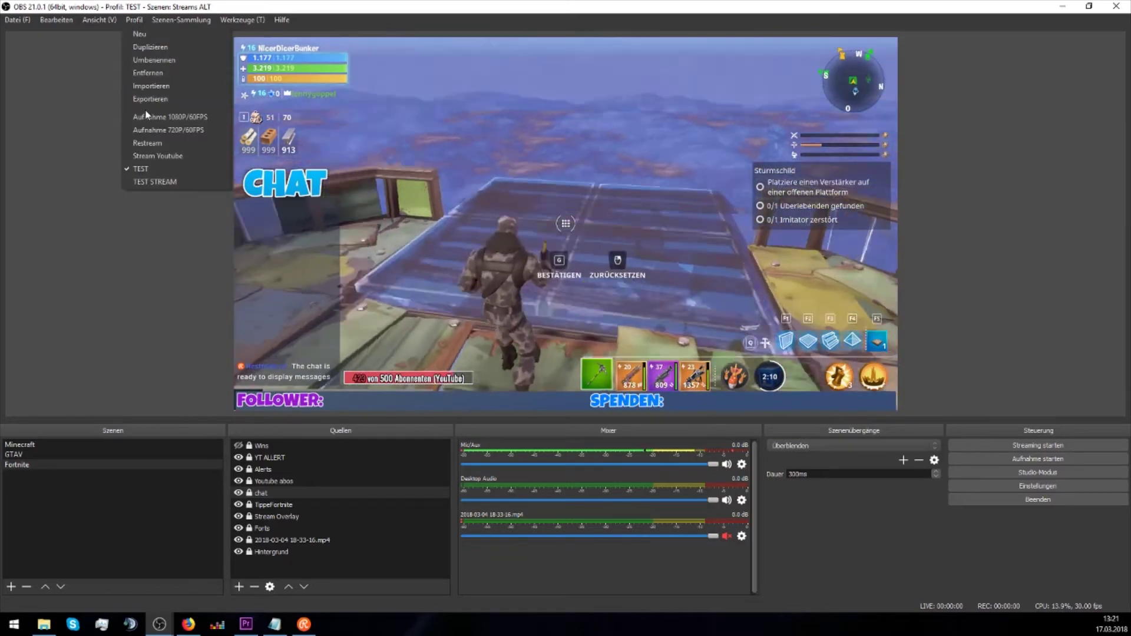
left_click(169, 117)
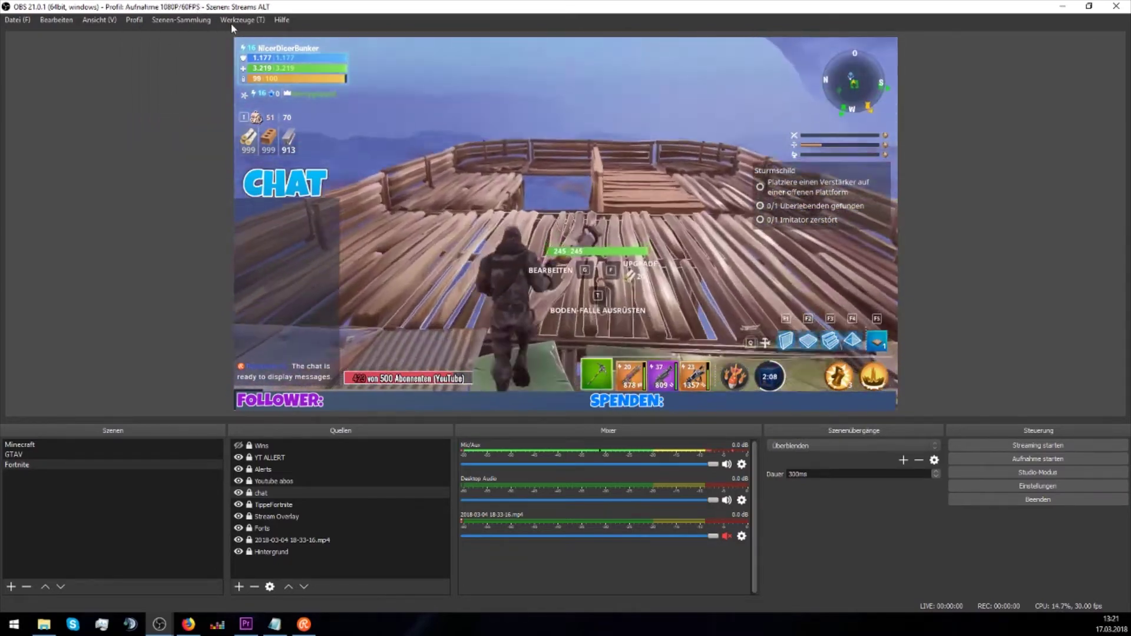
left_click(193, 21)
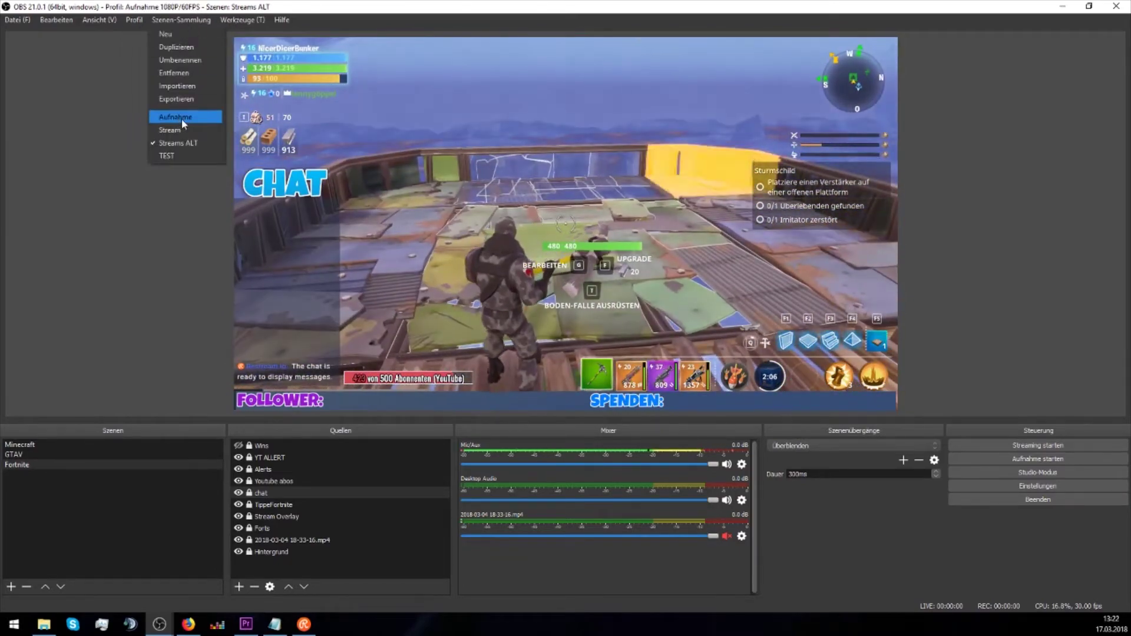
left_click(181, 118)
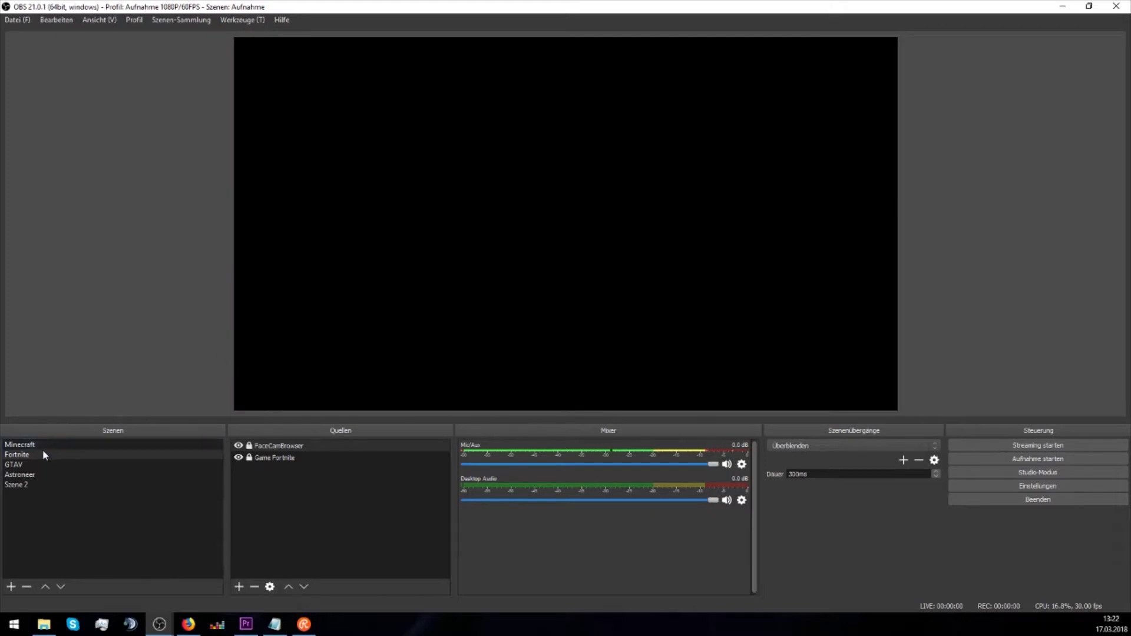
Look over the Fortnite scene's Game Fortnite source and the available scene collections.
left_click(86, 443)
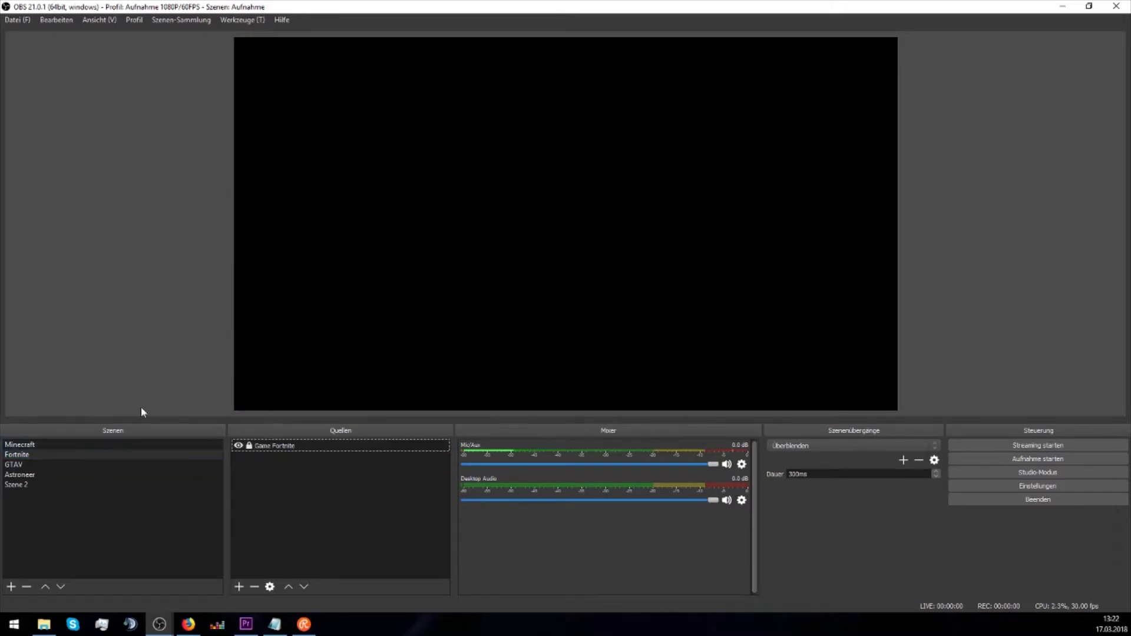
left_click(296, 444)
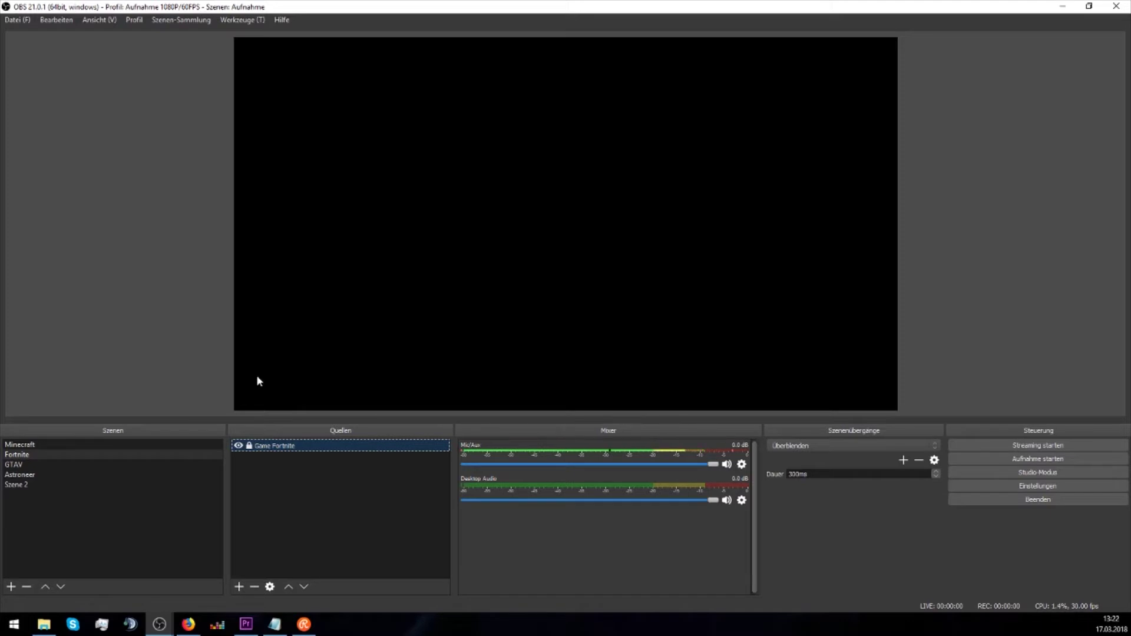
left_click(308, 508)
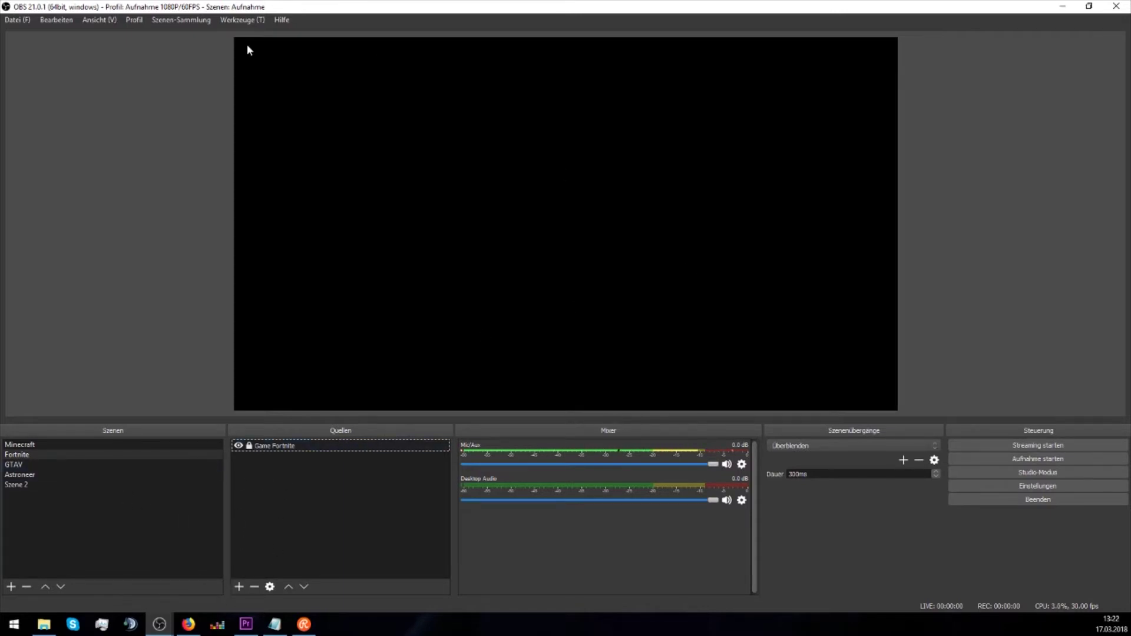
left_click(186, 19)
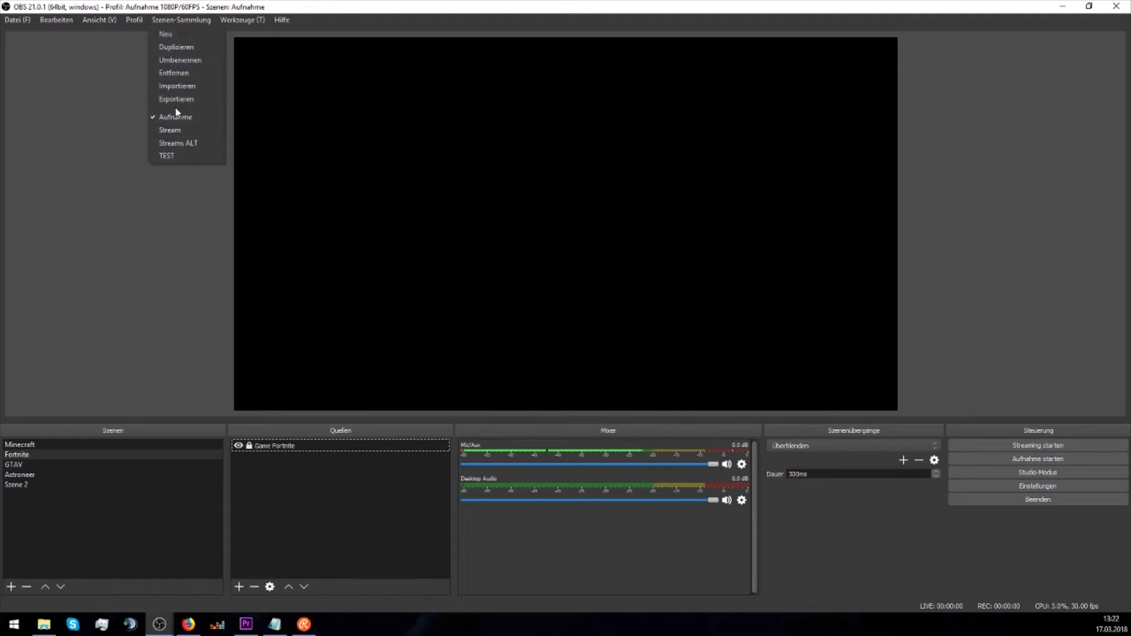
left_click(187, 20)
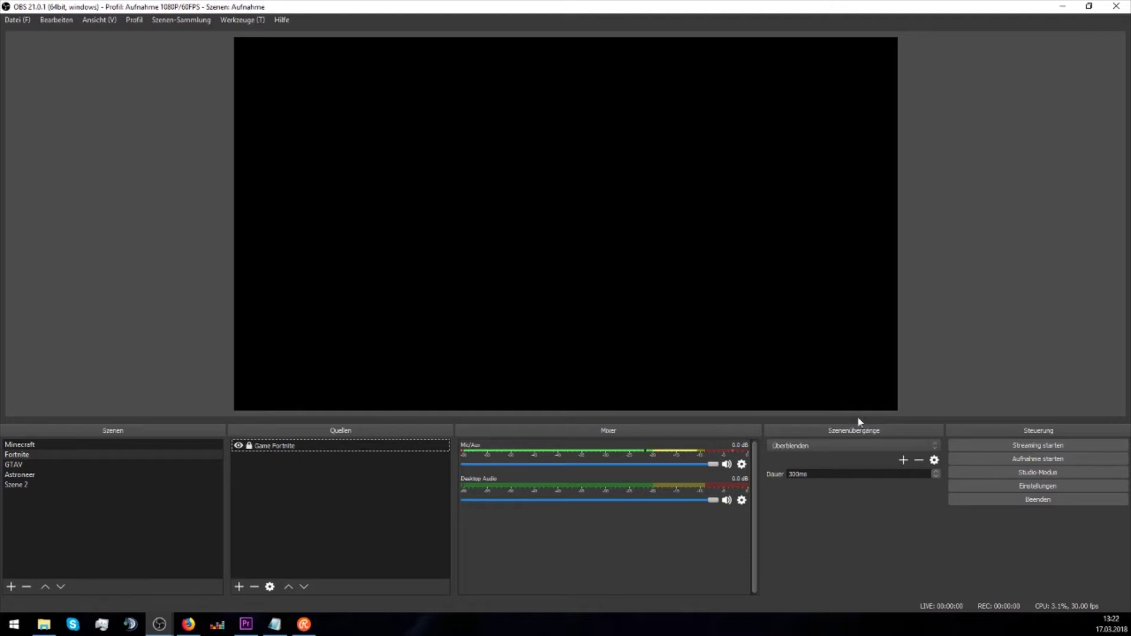
Open the OBS settings and look through the general, stream, output, video, hotkey and advanced pages.
left_click(1074, 487)
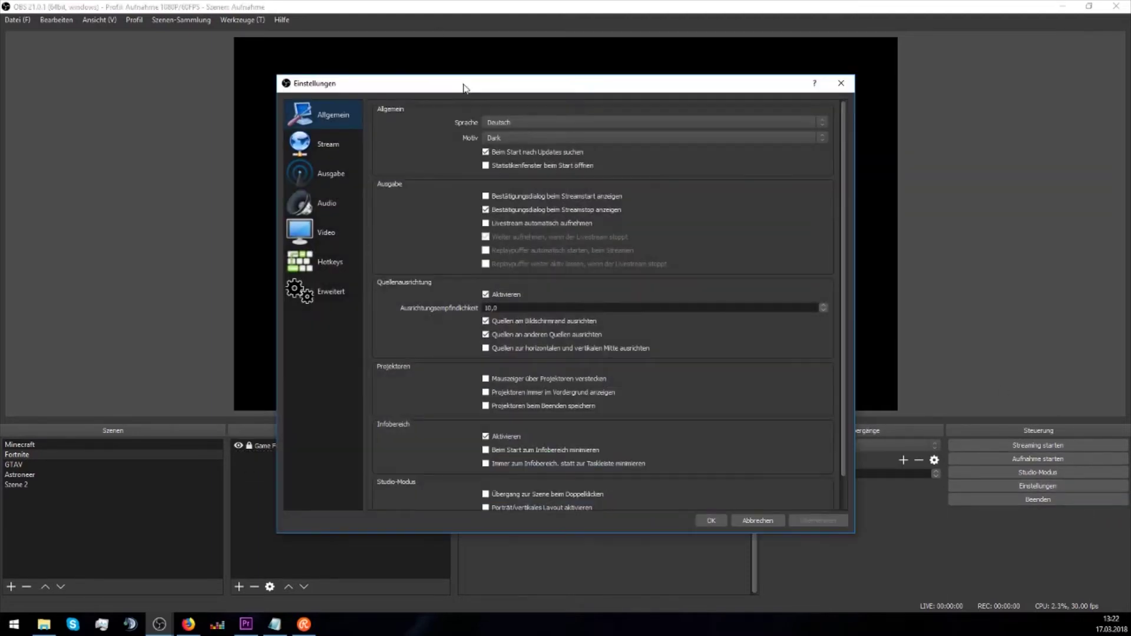
left_click(299, 172)
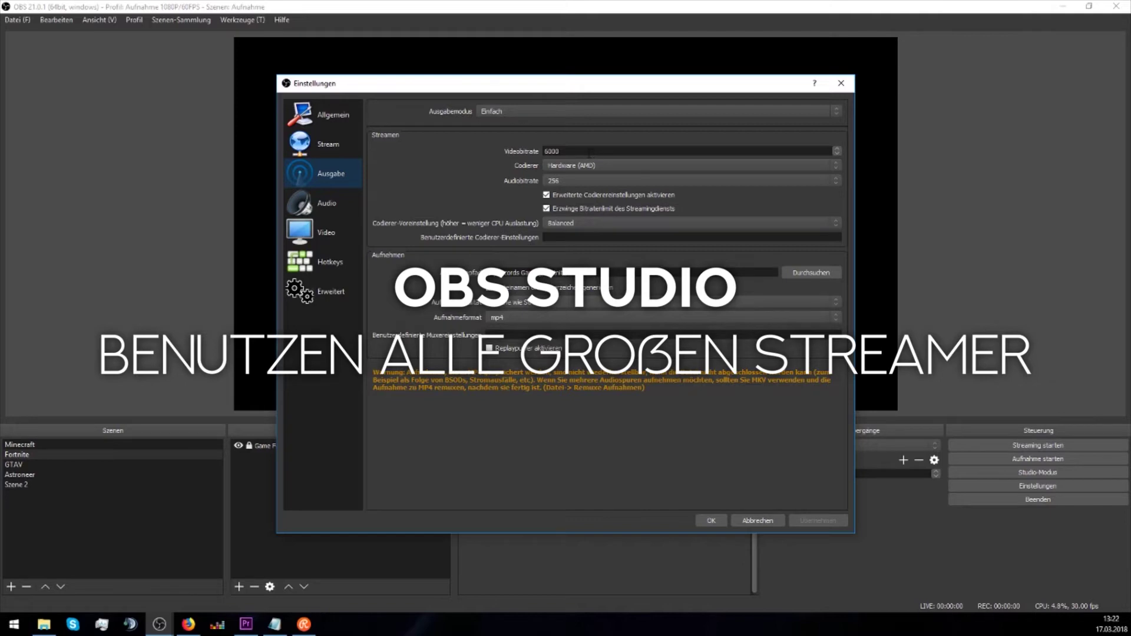
left_click(331, 146)
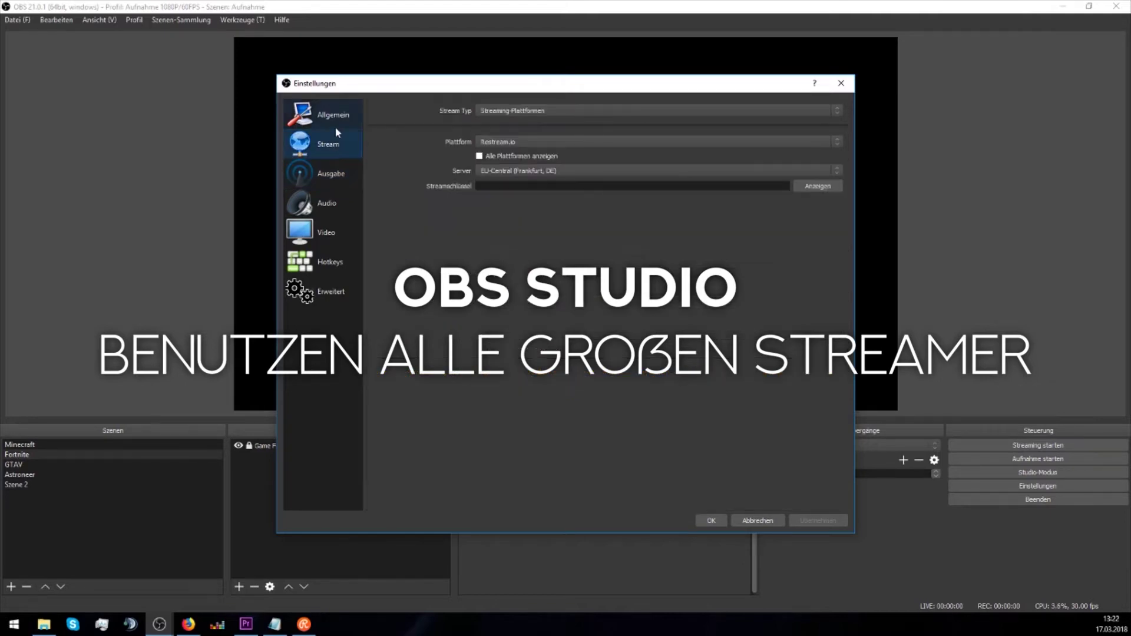
left_click(335, 125)
left_click(328, 263)
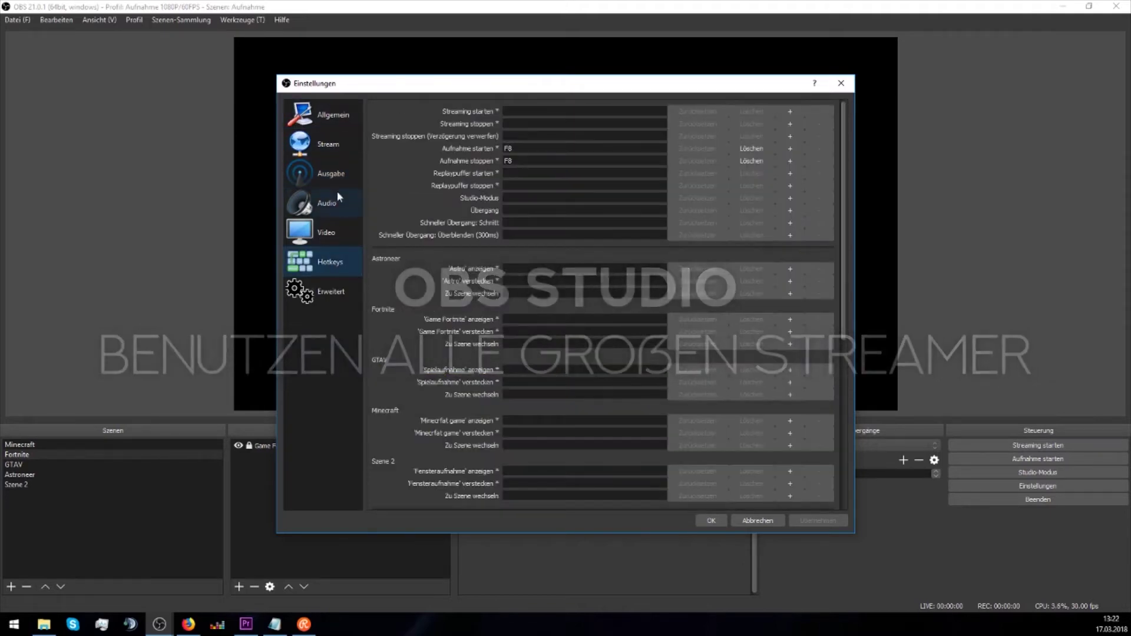
left_click(334, 147)
left_click(352, 177)
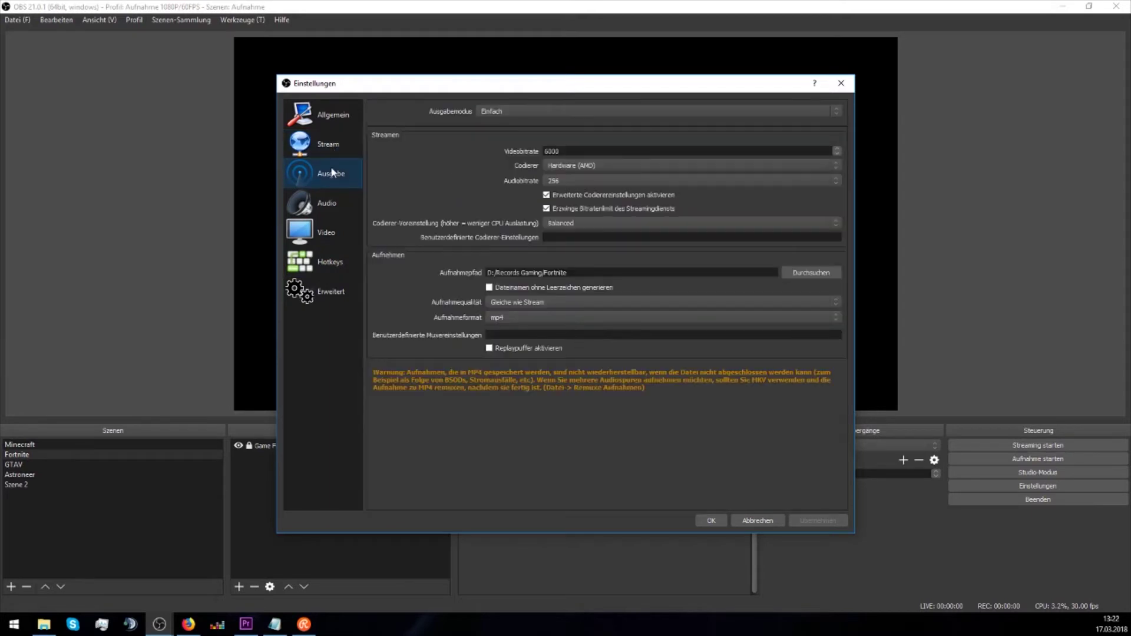
left_click(343, 127)
left_click(350, 143)
left_click(338, 124)
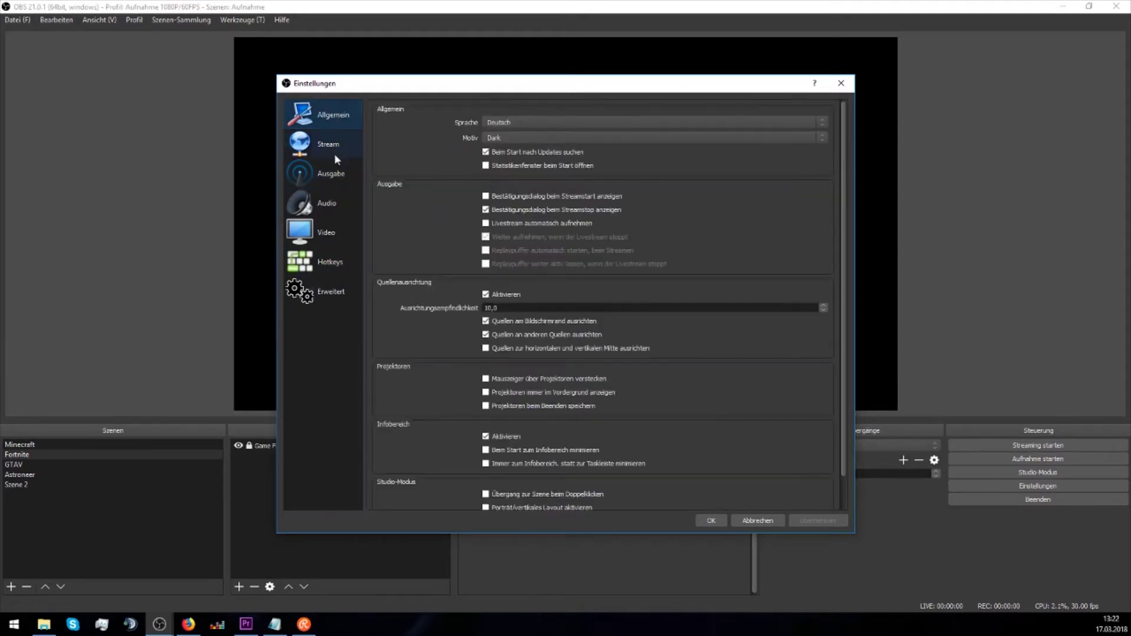
left_click(327, 291)
left_click(338, 230)
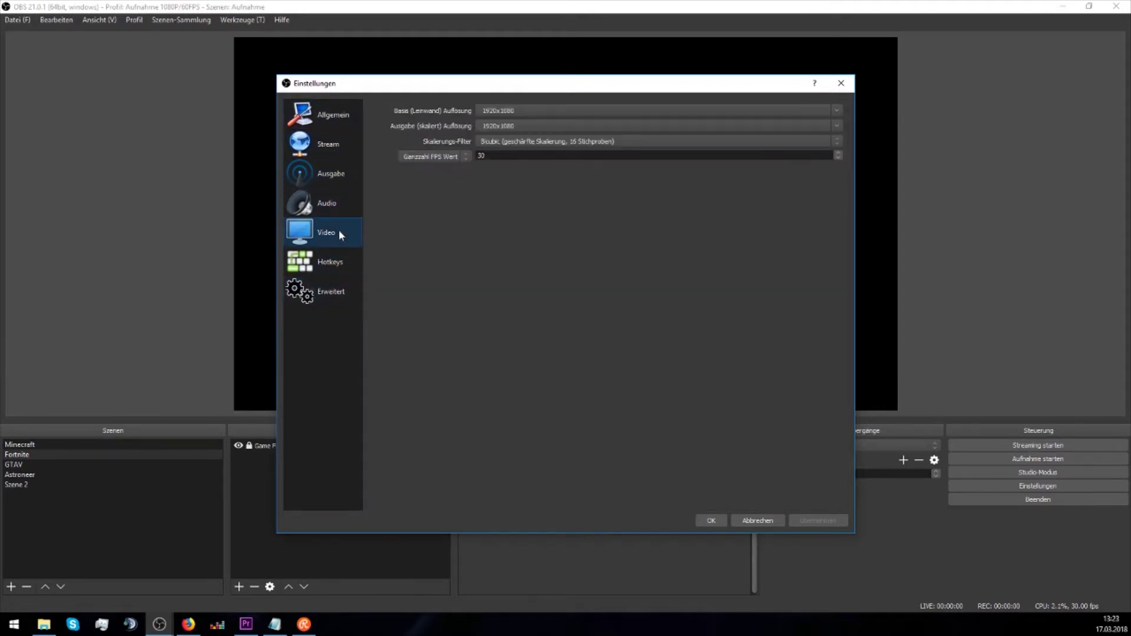
left_click(327, 257)
left_click(327, 125)
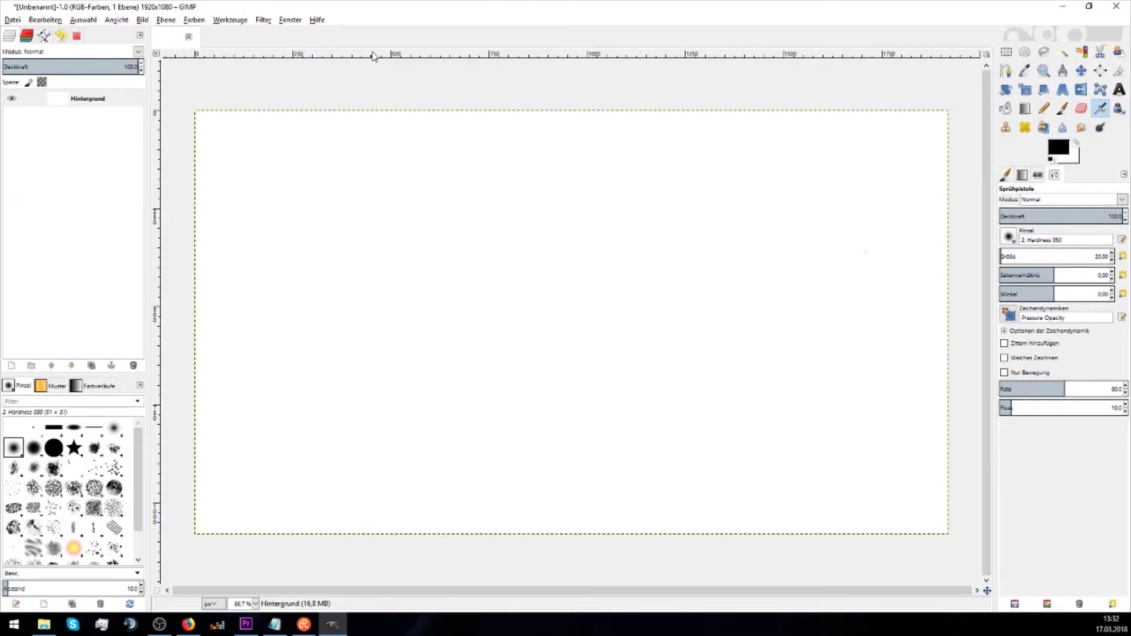
Switch to GIMP and add the Fortnite victory screenshot PNG as a layer above the blank 1920x1080 background.
left_click(48, 631)
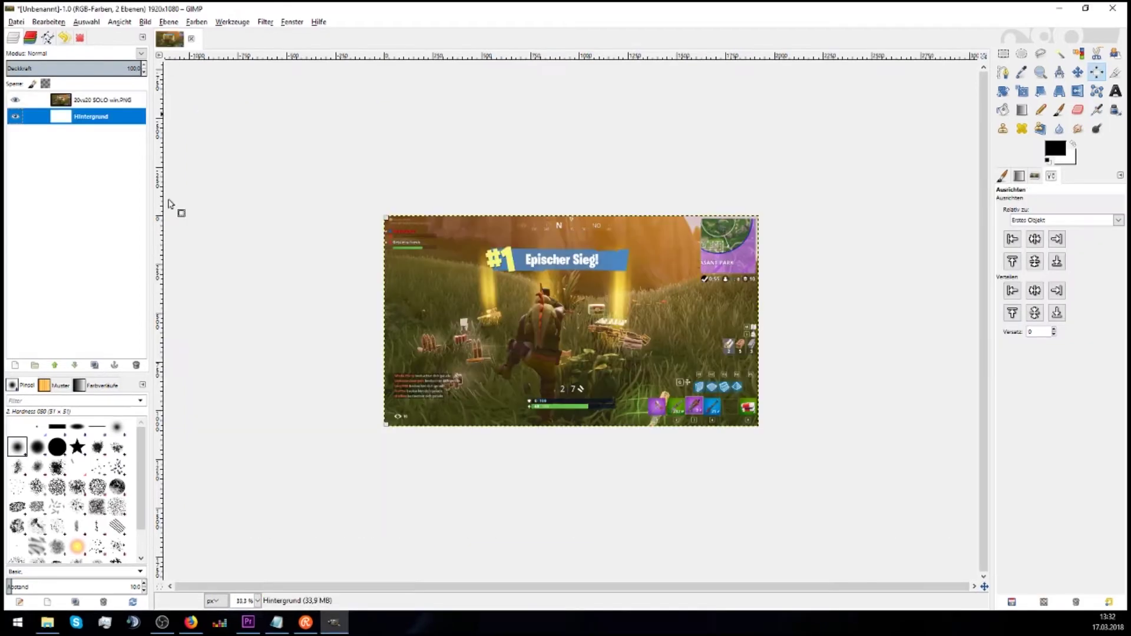
scroll(536, 298, "up", 4)
scroll(536, 298, "down", 5)
scroll(536, 298, "up", 2)
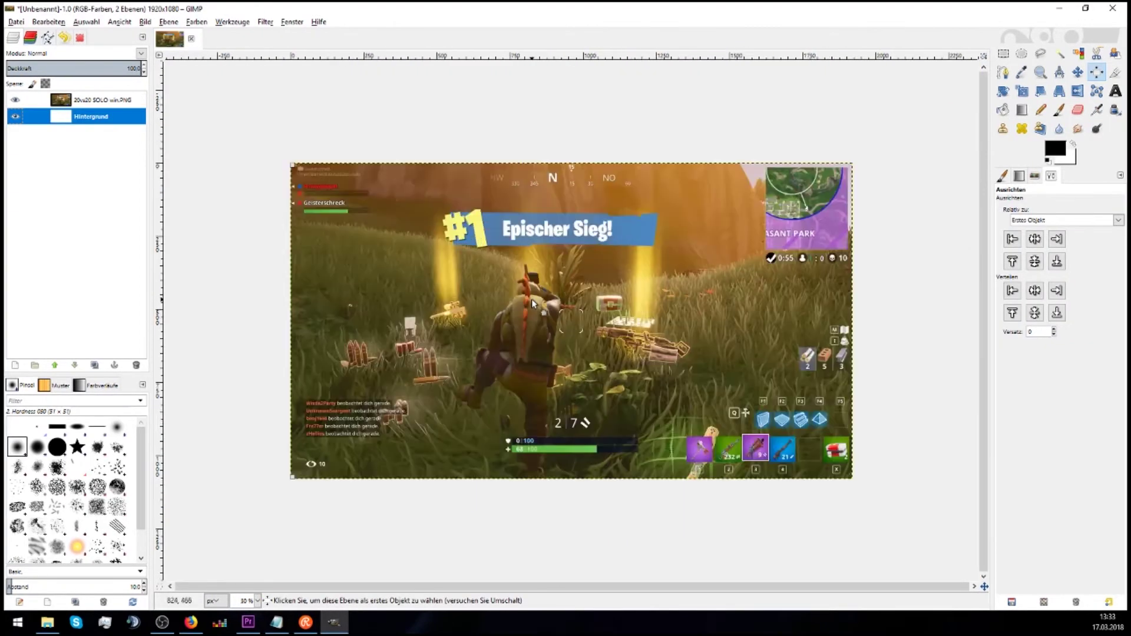
Add the text HELLO at 373 px across the upper part of the screenshot and change its font.
left_click(1115, 91)
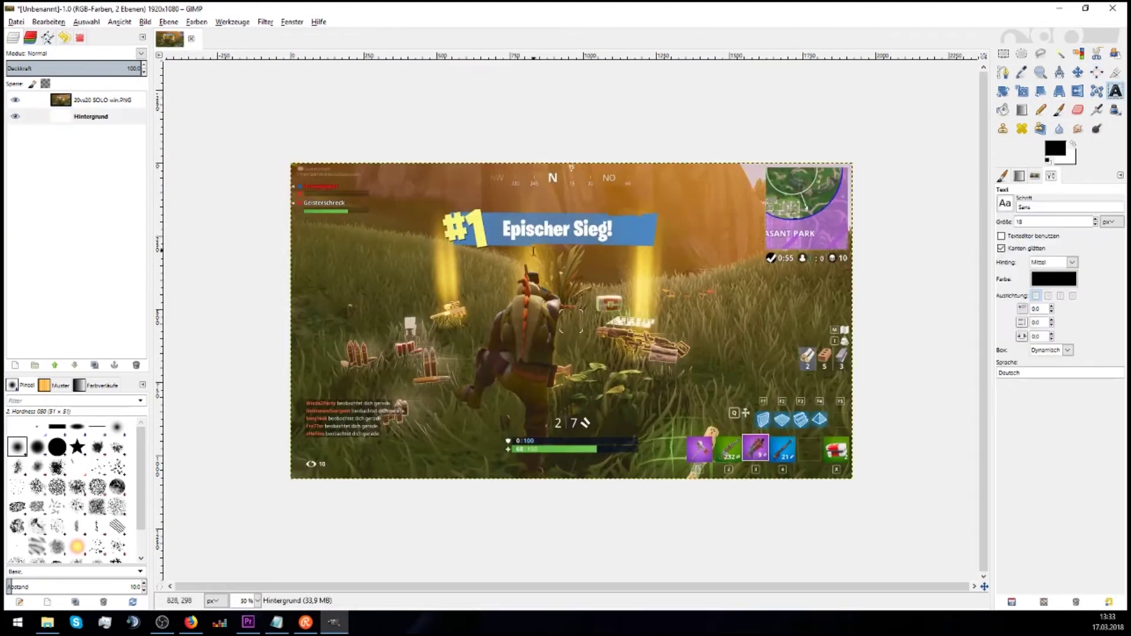
left_click_drag(363, 205, 768, 330)
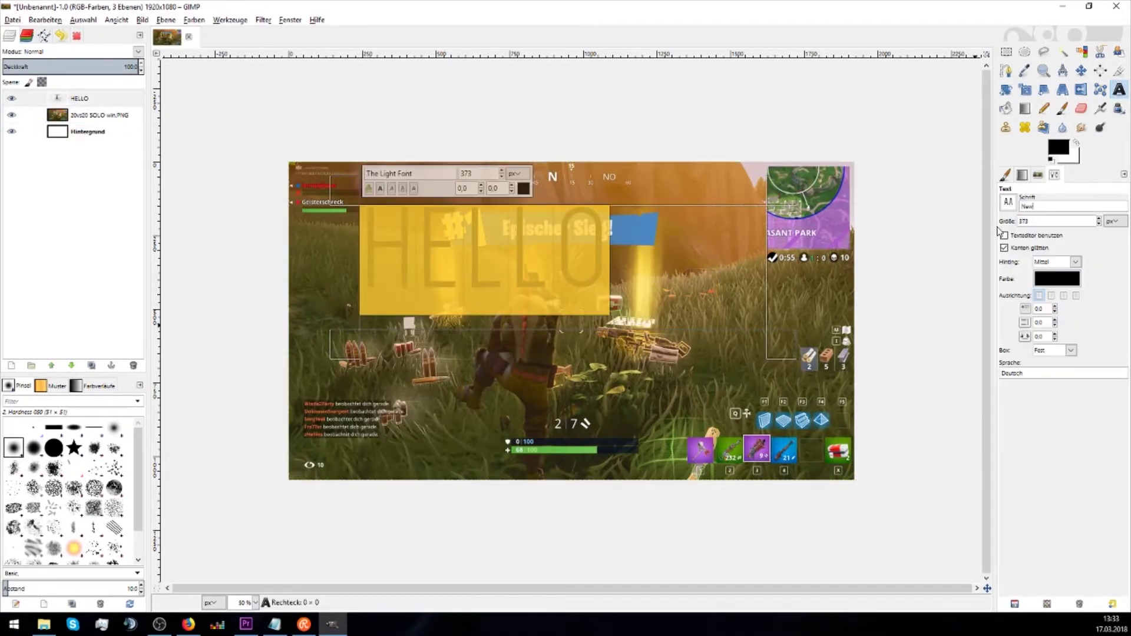
left_click(1042, 239)
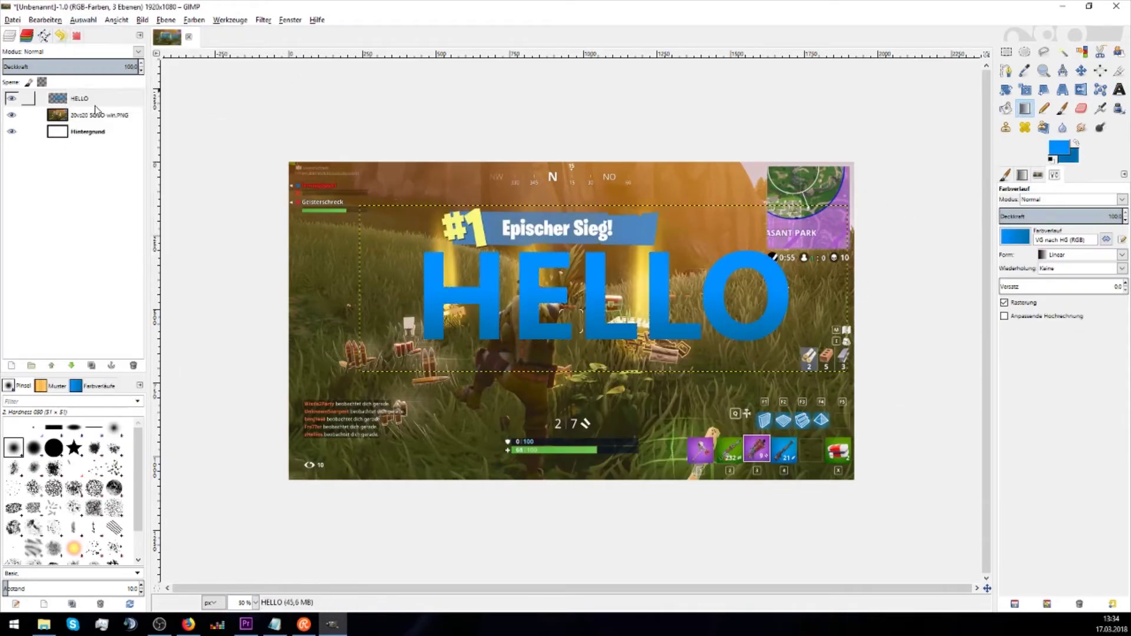
Create a white outline around the blue HELLO lettering on a separate layer and duplicate that layer.
left_click(83, 20)
left_click(217, 190)
left_click(396, 575)
left_click(498, 290)
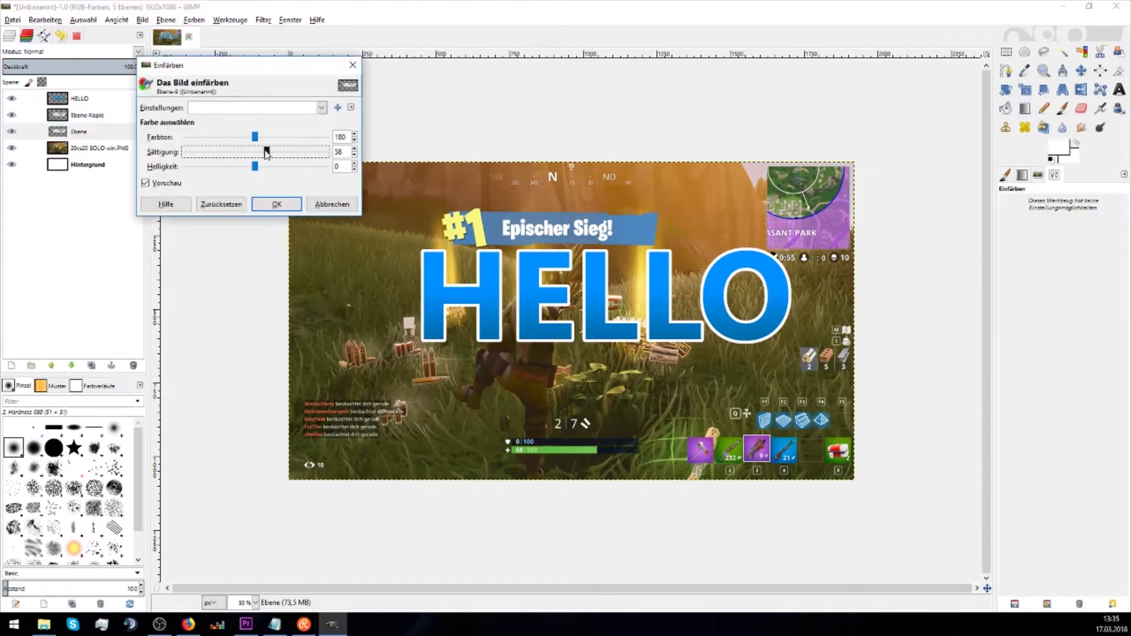
Apply a Zoom motion blur with a length of 65 and outward blurring turned off to the black HELLO shadow layer.
left_click(497, 402)
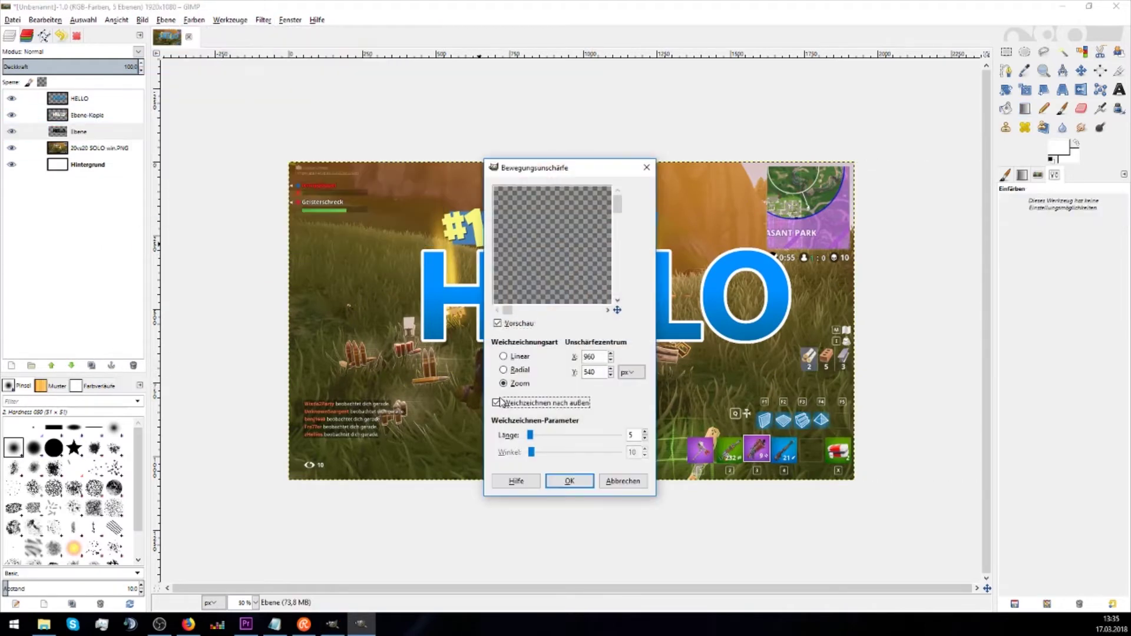
left_click_drag(530, 435, 623, 436)
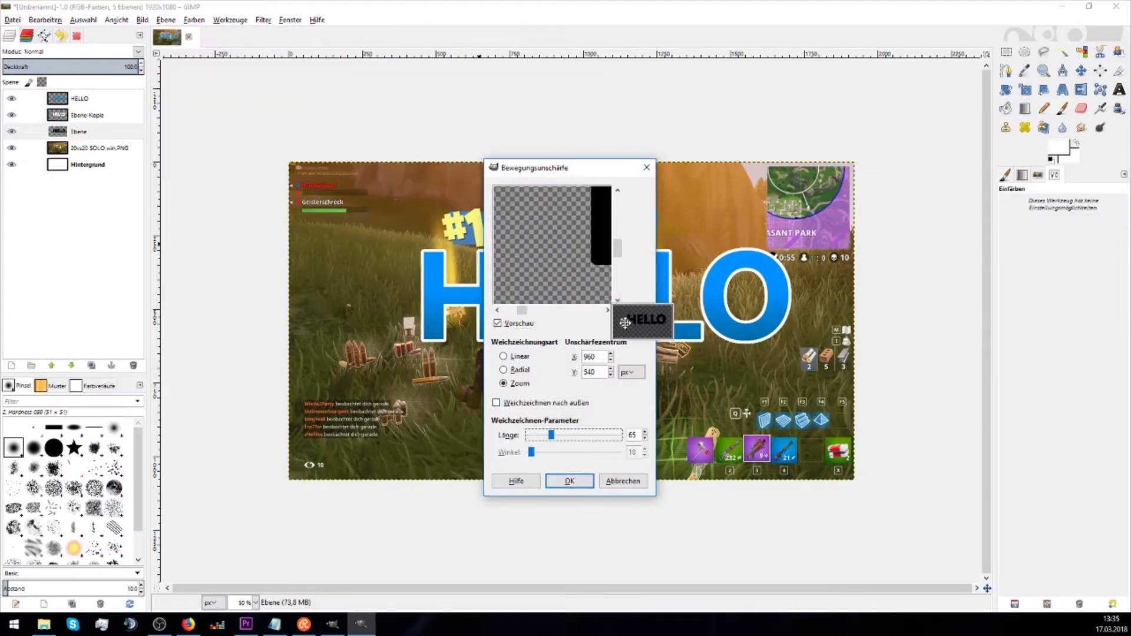
left_click(569, 480)
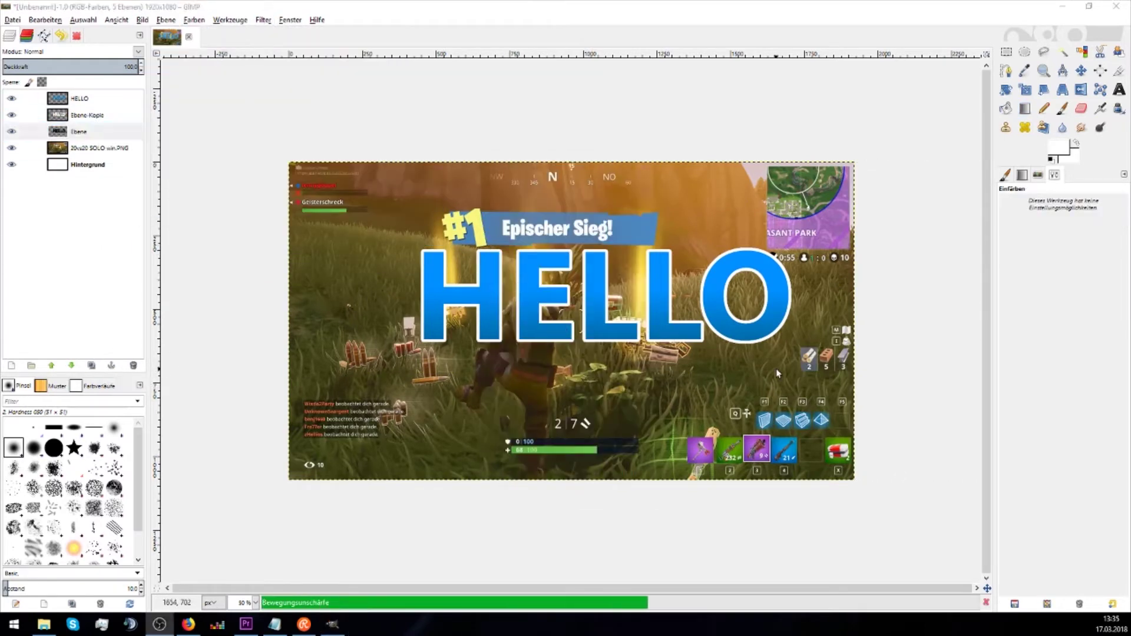
Add a layer beneath the blurred HELLO shadow and tint the lettering's depth blue using colour 0090ff.
right_click(88, 132)
left_click(59, 112)
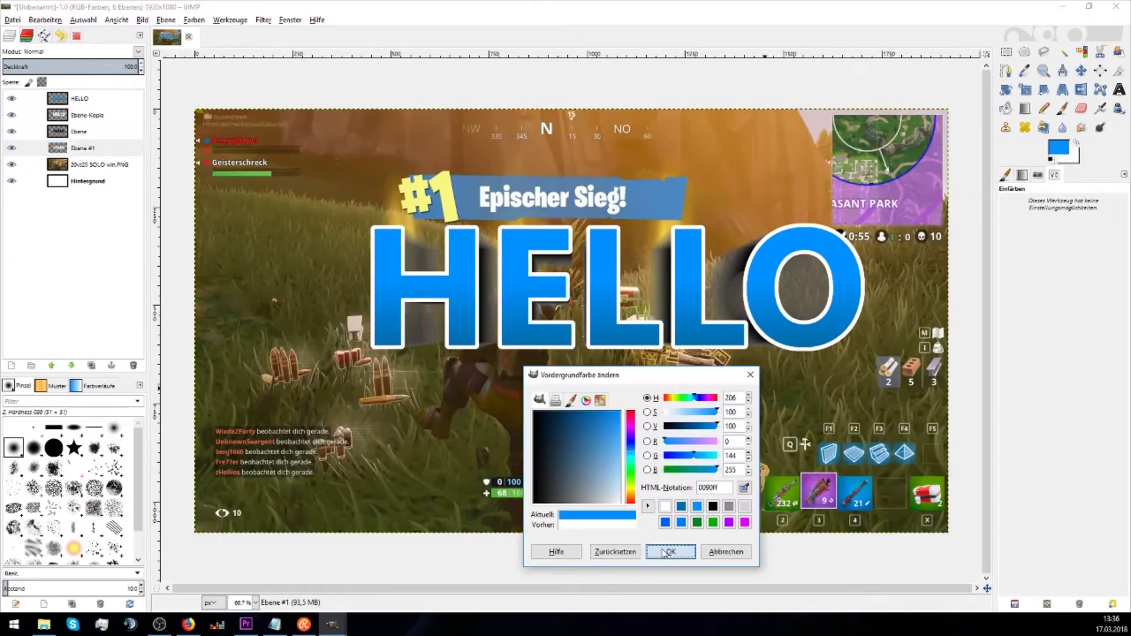
left_click(669, 550)
left_click(83, 19)
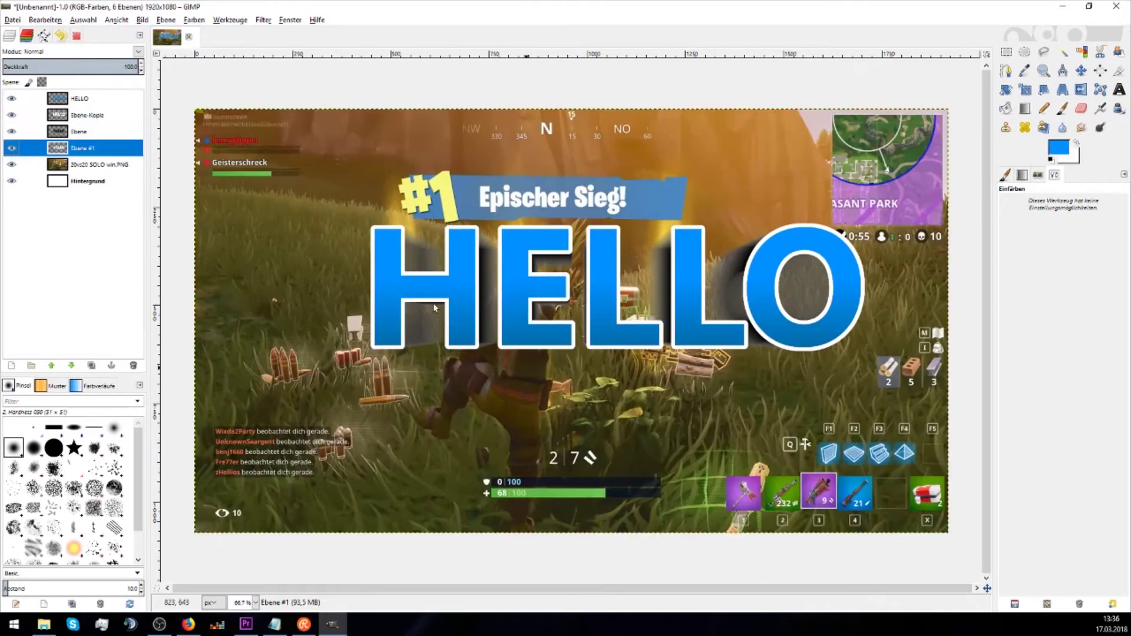
Apply a Radial motion blur to the 20vs20 SOLO win.PNG background layer.
left_click(104, 97)
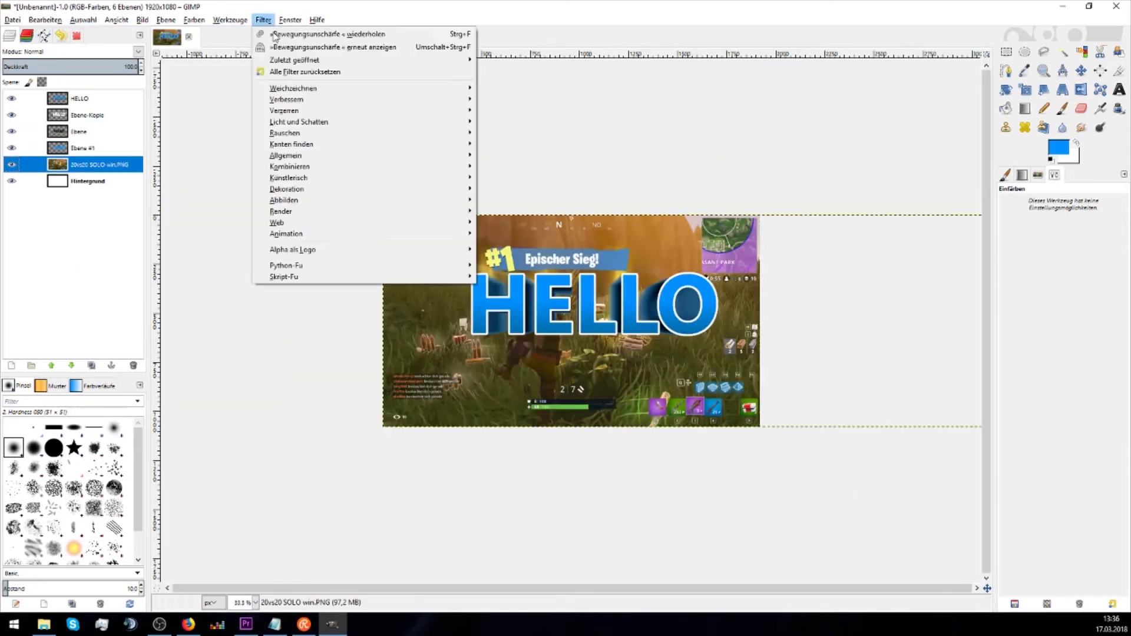
left_click(295, 43)
left_click(504, 369)
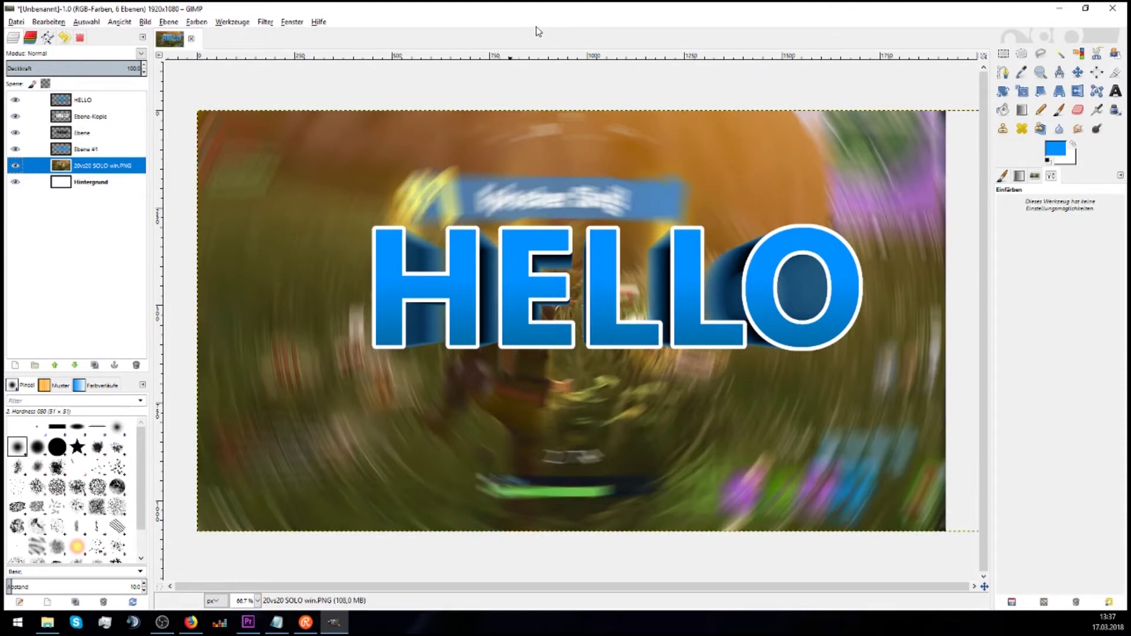
scroll(482, 212, "down", 4)
scroll(482, 212, "up", 5)
scroll(482, 212, "down", 2)
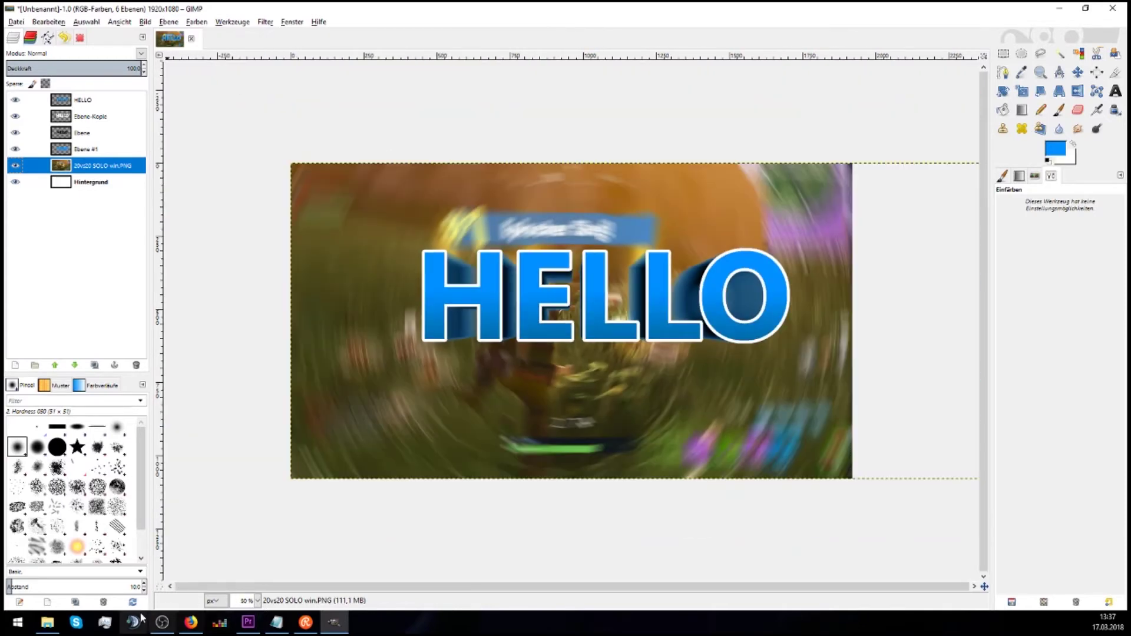
Open the Fortnite logo Funny fails LOGO.xcf project in its own image tab.
left_click(47, 623)
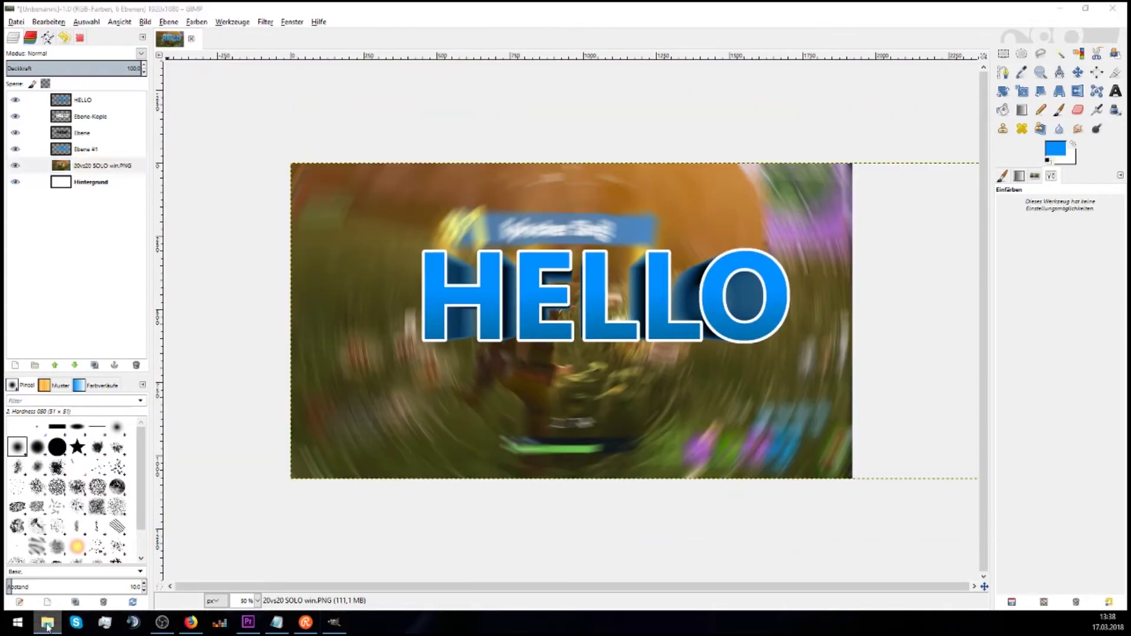
left_click(16, 21)
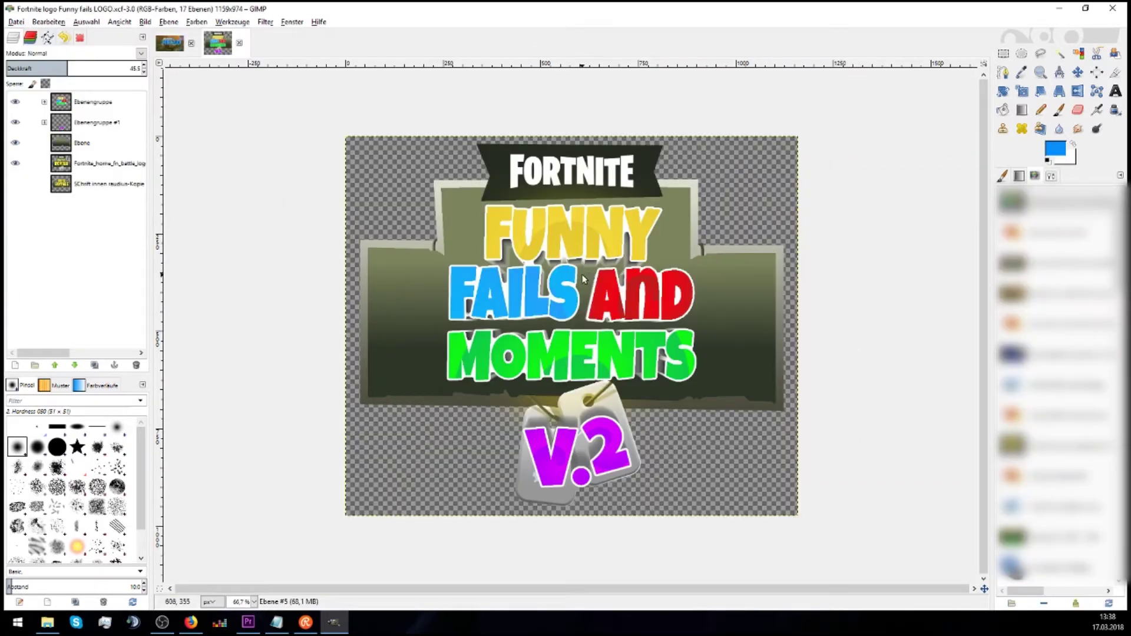
Examine the logo by toggling the visibility of both layer groups and the Ebene layer, and inspect the lettering up close.
left_click(15, 103)
left_click(16, 102)
left_click(15, 121)
left_click(15, 122)
left_click(15, 141)
left_click(15, 142)
left_click(15, 142)
left_click(16, 143)
left_click(15, 143)
left_click(16, 143)
left_click(15, 144)
left_click(15, 143)
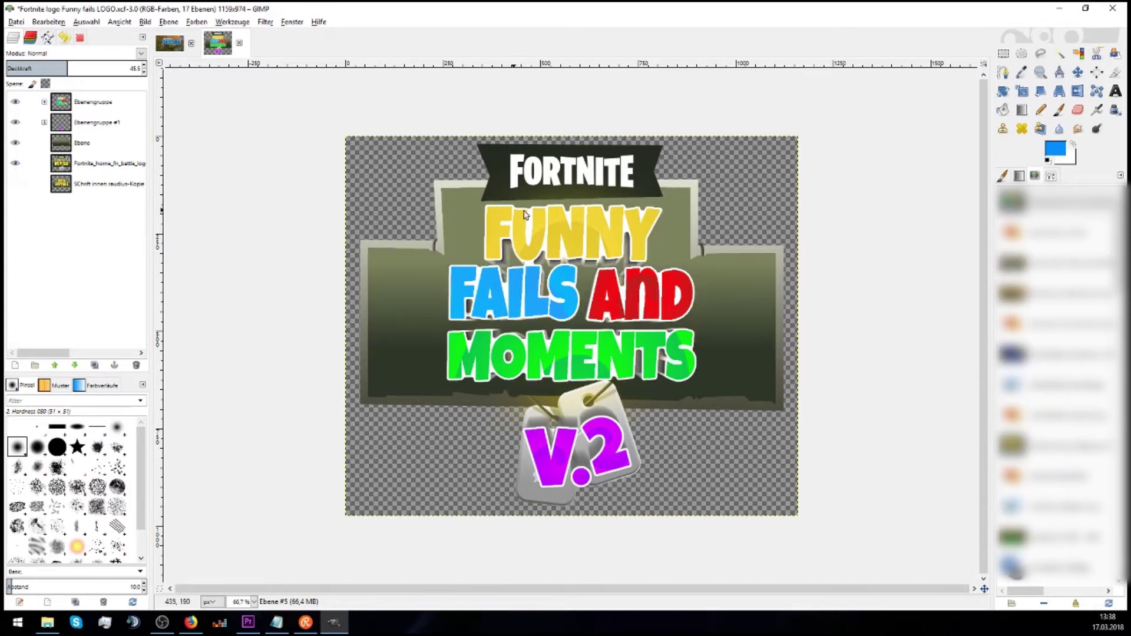
scroll(541, 216, "down", 3)
scroll(592, 298, "up", 5)
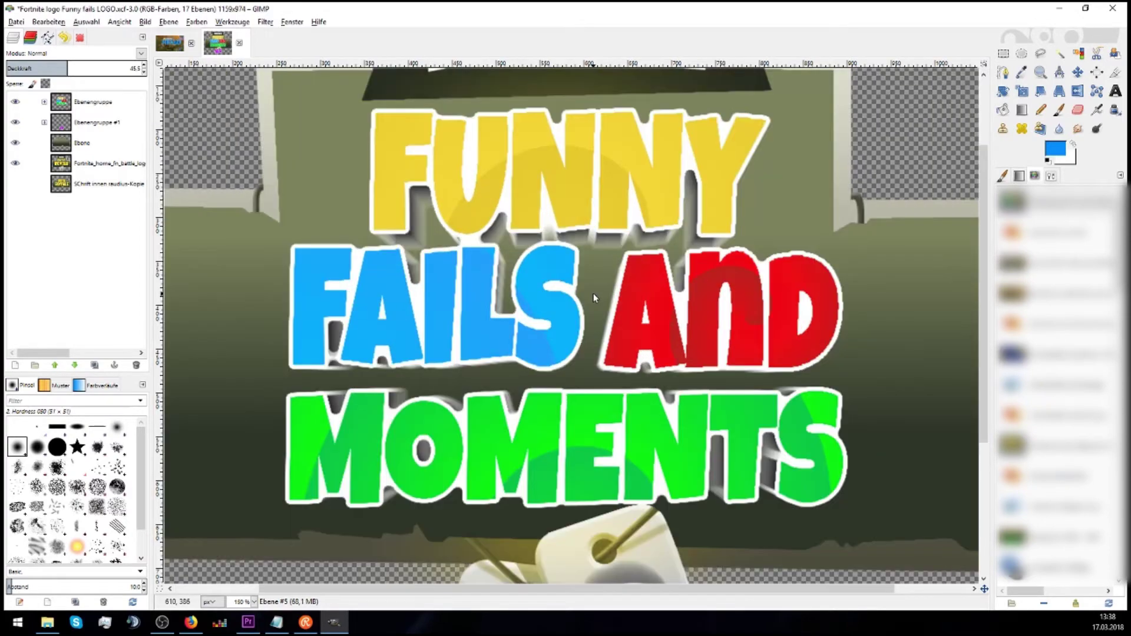
scroll(593, 293, "down", 2)
Expand the Ebenengruppe group and toggle the Eingefügte Ebene, Eingefügte Ebene #1 and MOMENTS text layers off and on.
left_click(44, 102)
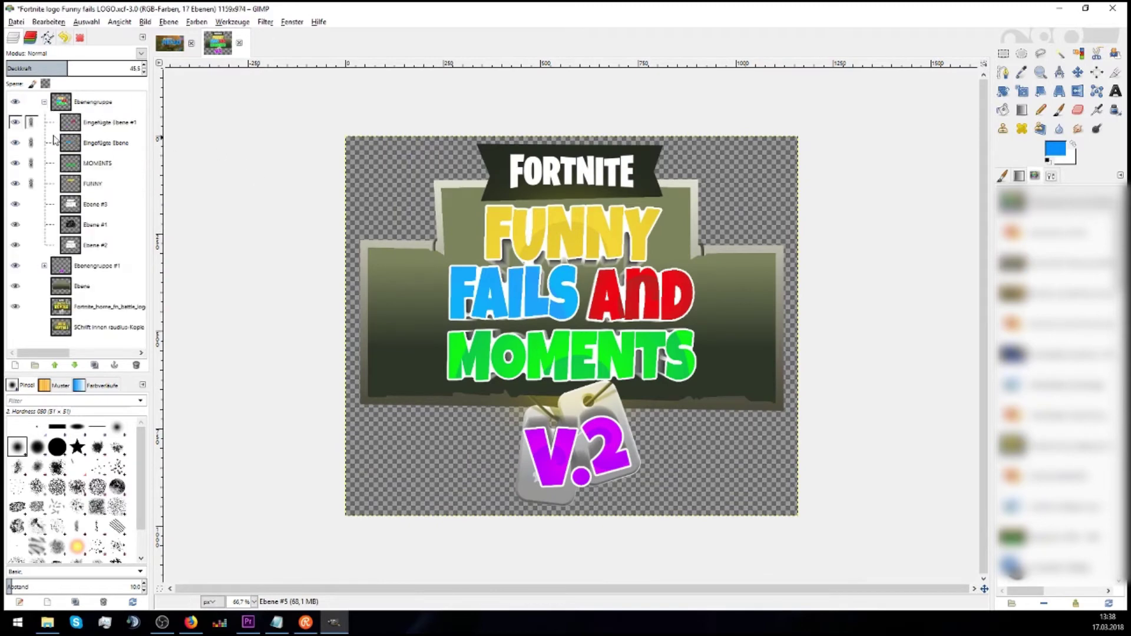
left_click(14, 143)
left_click(14, 142)
left_click(15, 122)
left_click(15, 122)
left_click(15, 163)
left_click(15, 163)
Hide the outline and shadow layers Ebene #3, Ebene #1 and Ebene #2 to compare the lettering, and show them again.
left_click(15, 204)
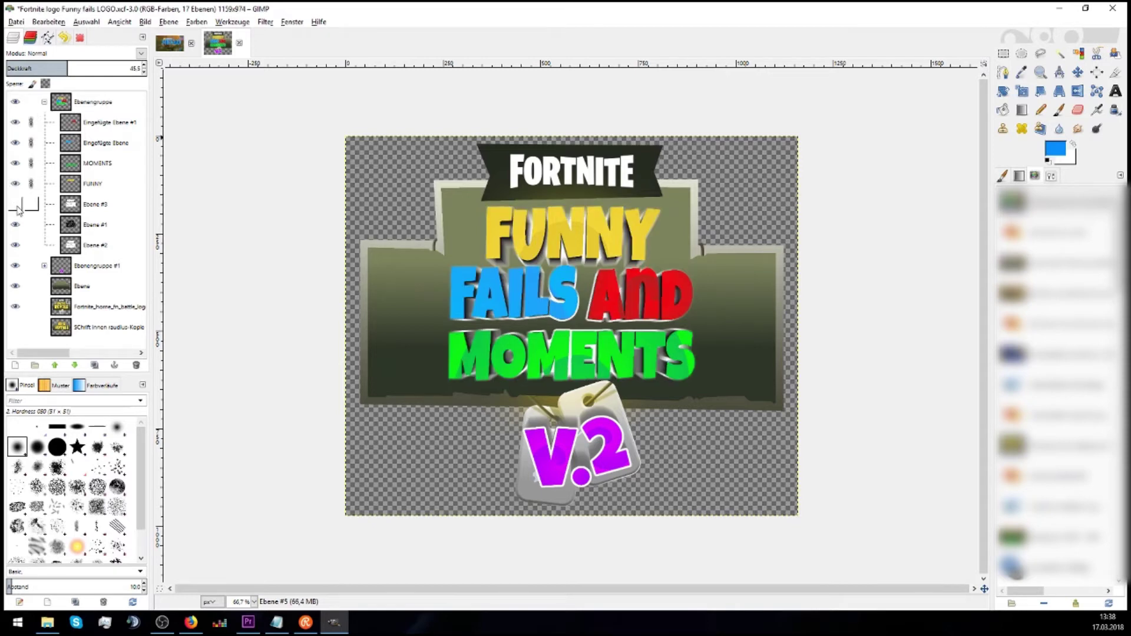
left_click(16, 225)
left_click(15, 245)
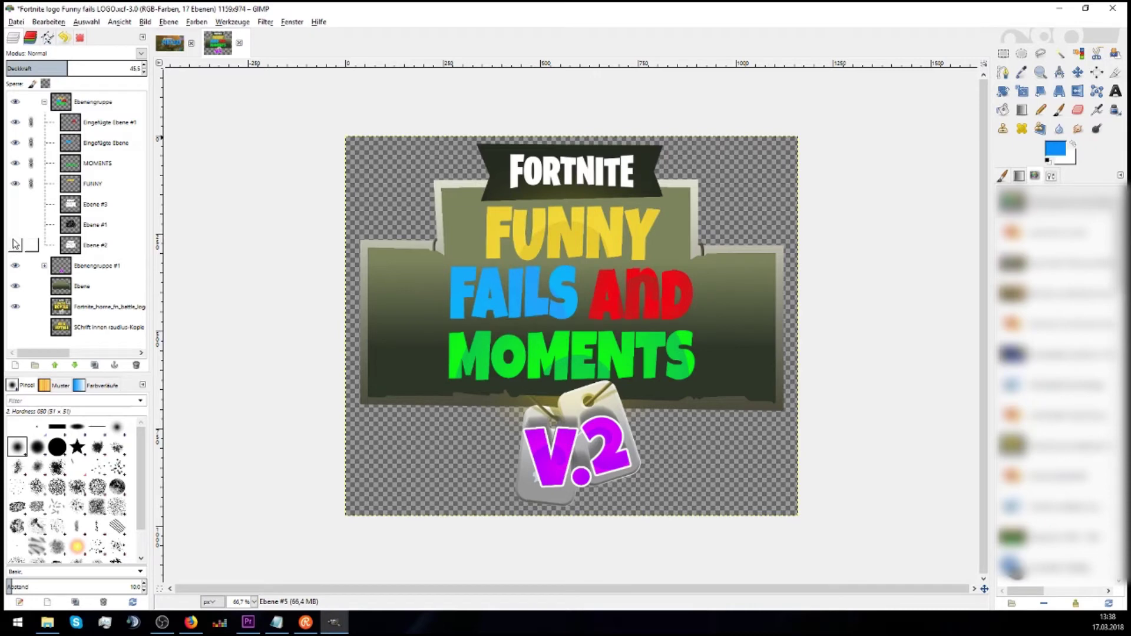
left_click(15, 245)
left_click(15, 224)
left_click(16, 204)
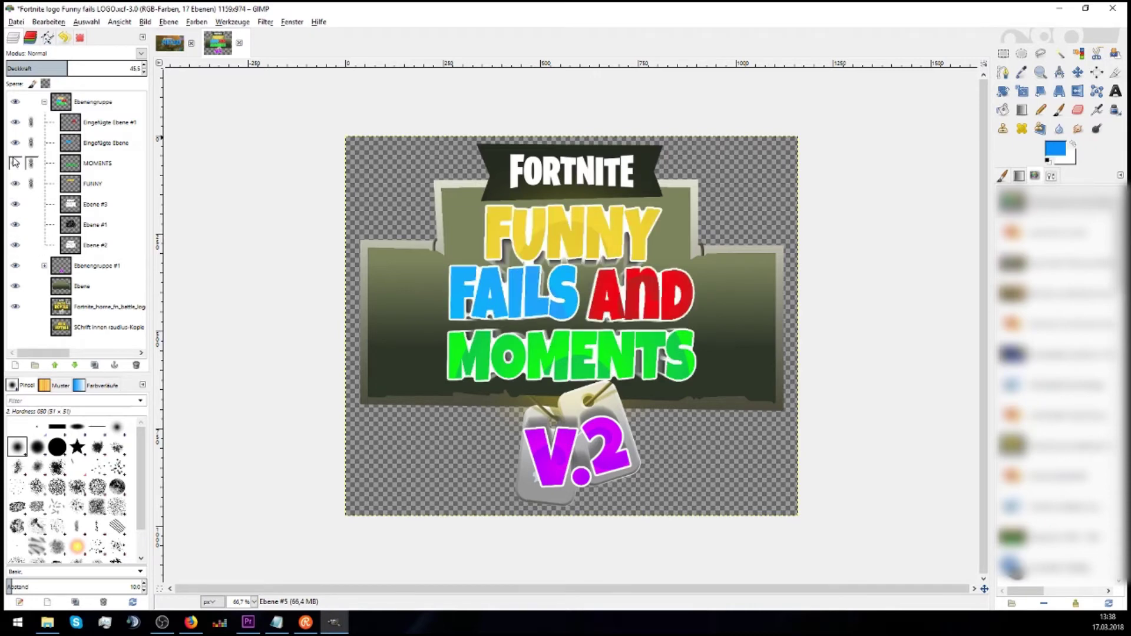
Compare the logo with Ebene #1, #2 and #3 hidden, toggling the Eingefügte Ebene #1 and FUNNY text layers.
left_click(16, 122)
left_click(16, 122)
left_click(16, 225)
left_click(16, 245)
left_click(16, 245)
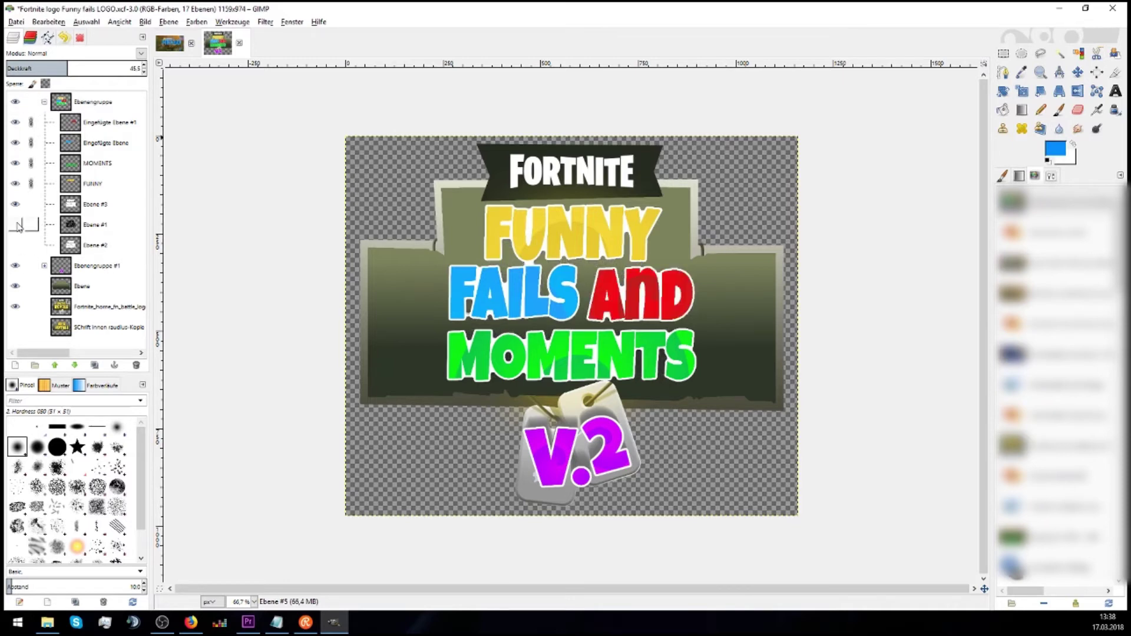
left_click(15, 204)
left_click(15, 183)
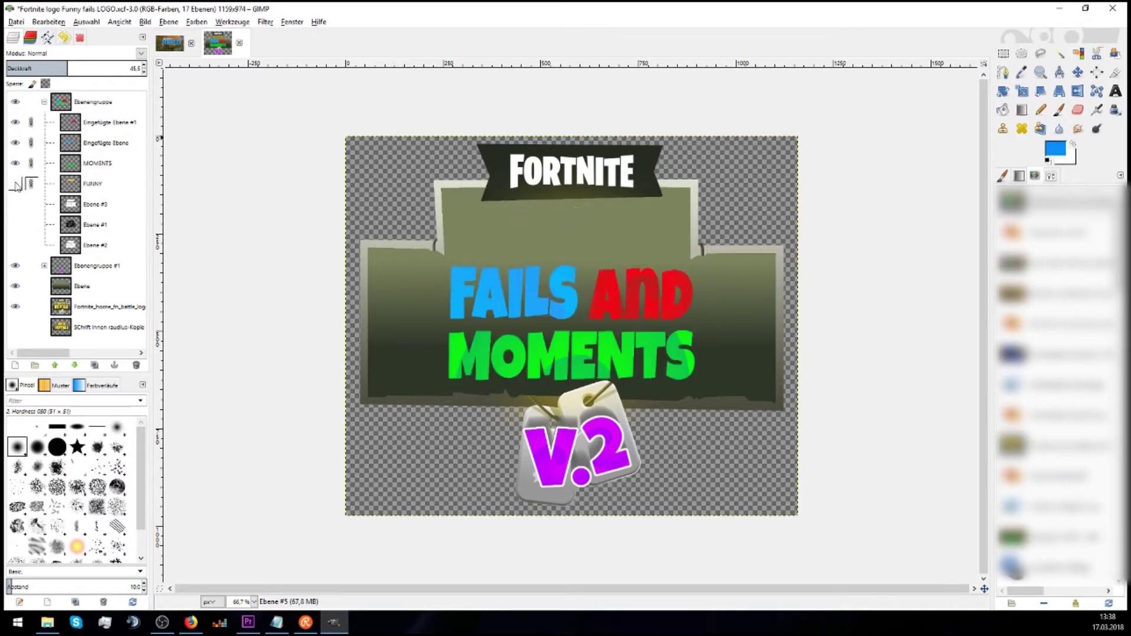
left_click(16, 184)
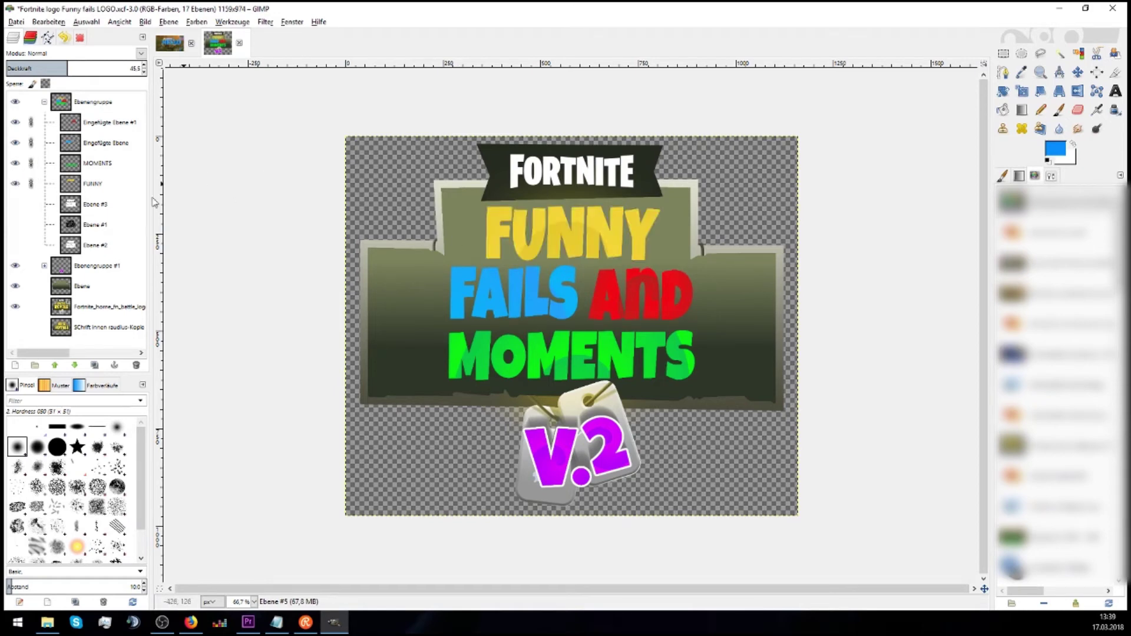
Show Ebene #3, Ebene #1 and Ebene #2 again and examine the complete logo lettering at close range.
left_click(15, 204)
left_click(16, 225)
left_click(15, 245)
scroll(468, 223, "down", 2)
scroll(480, 227, "up", 7)
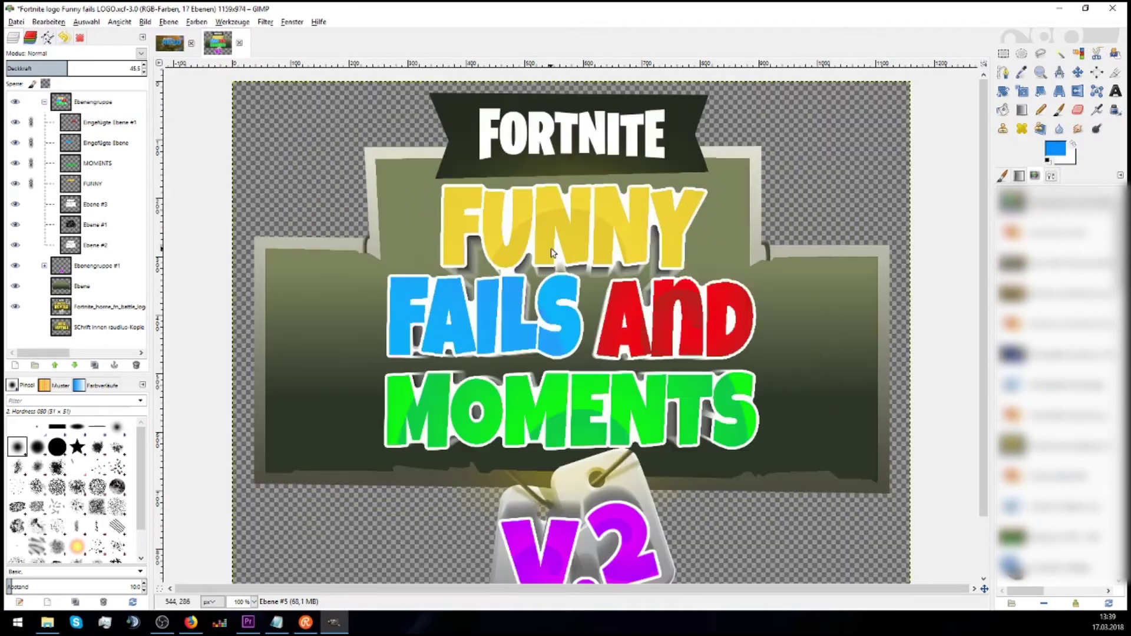
scroll(564, 320, "down", 4)
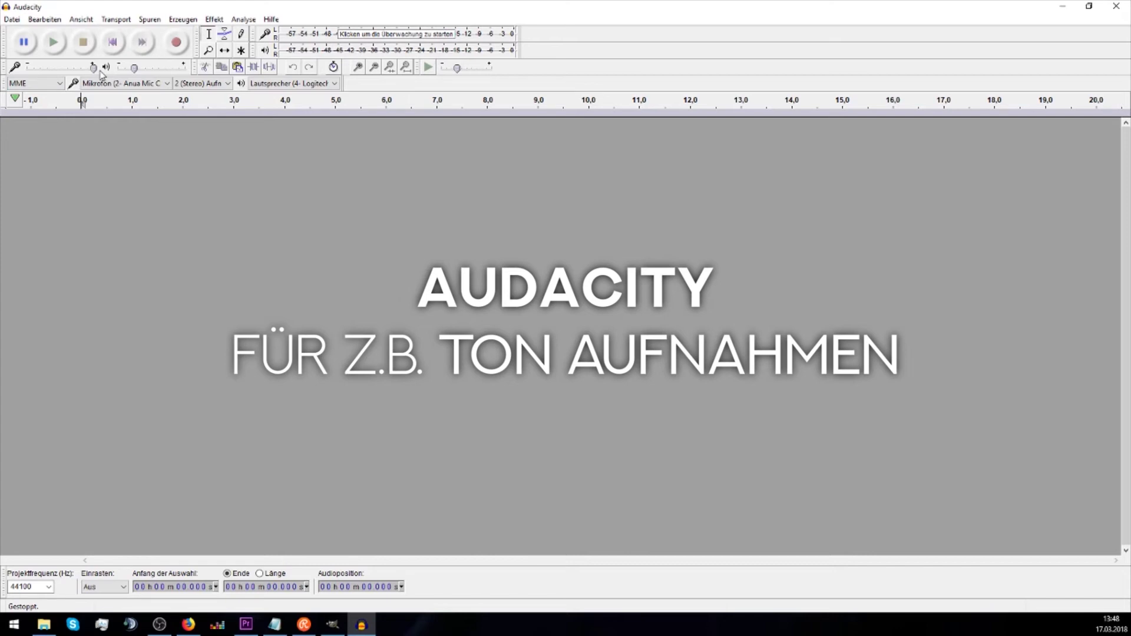
Switch to Audacity and record about 10 seconds of microphone audio, setting the project rate to 48000 Hz.
left_click(178, 43)
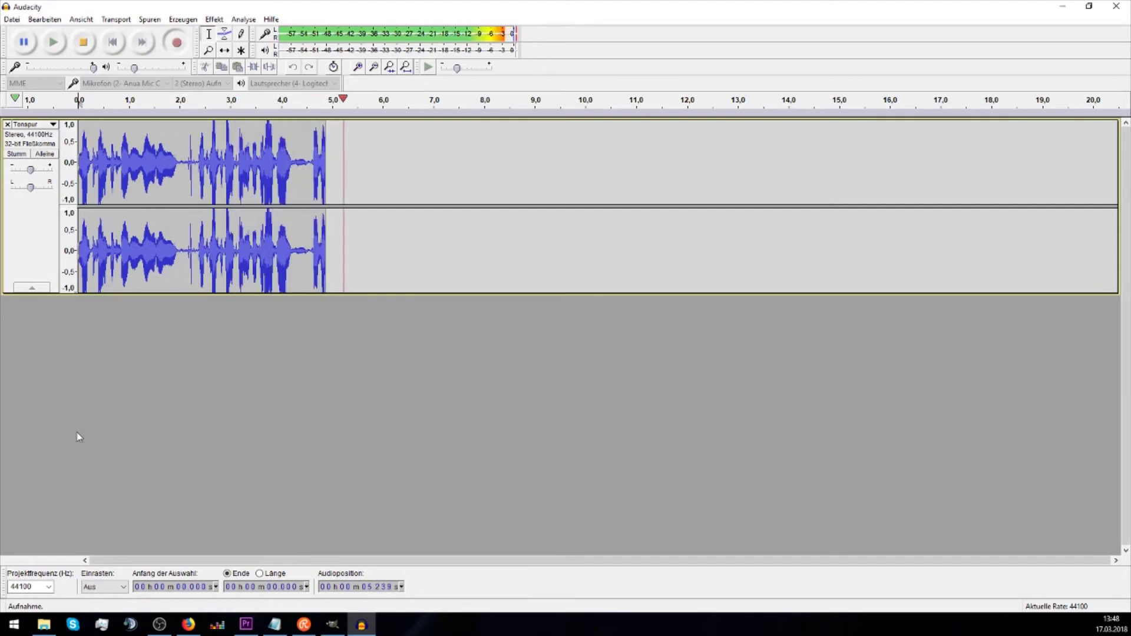
left_click(35, 586)
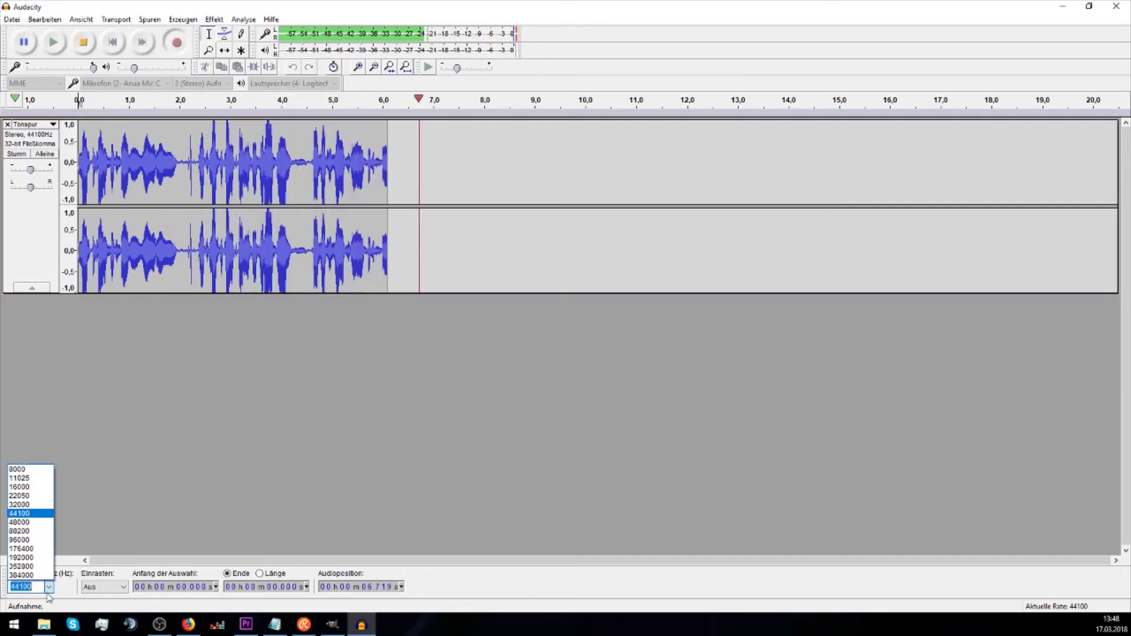
left_click(34, 528)
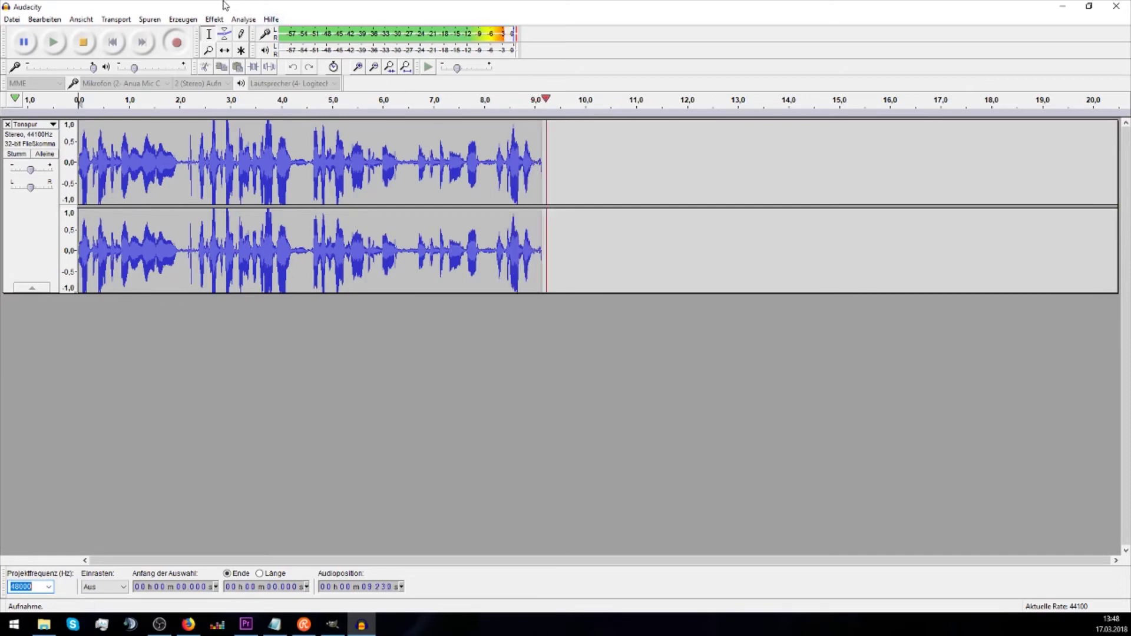
left_click(83, 42)
Play back the microphone recording from the start and stop it partway through.
left_click(52, 42)
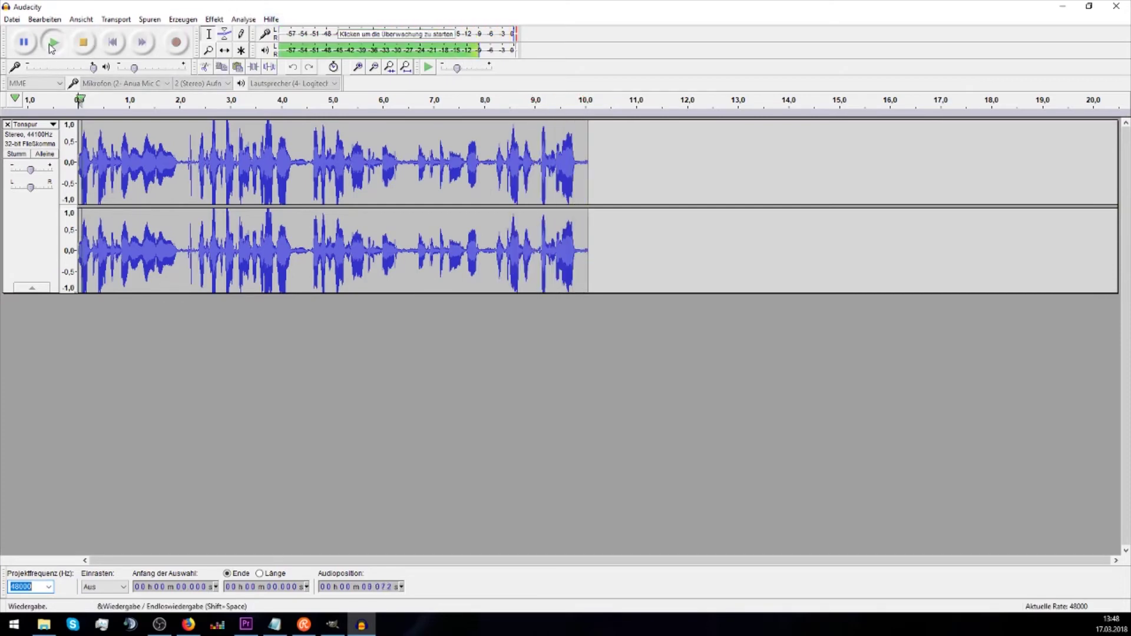
left_click(83, 43)
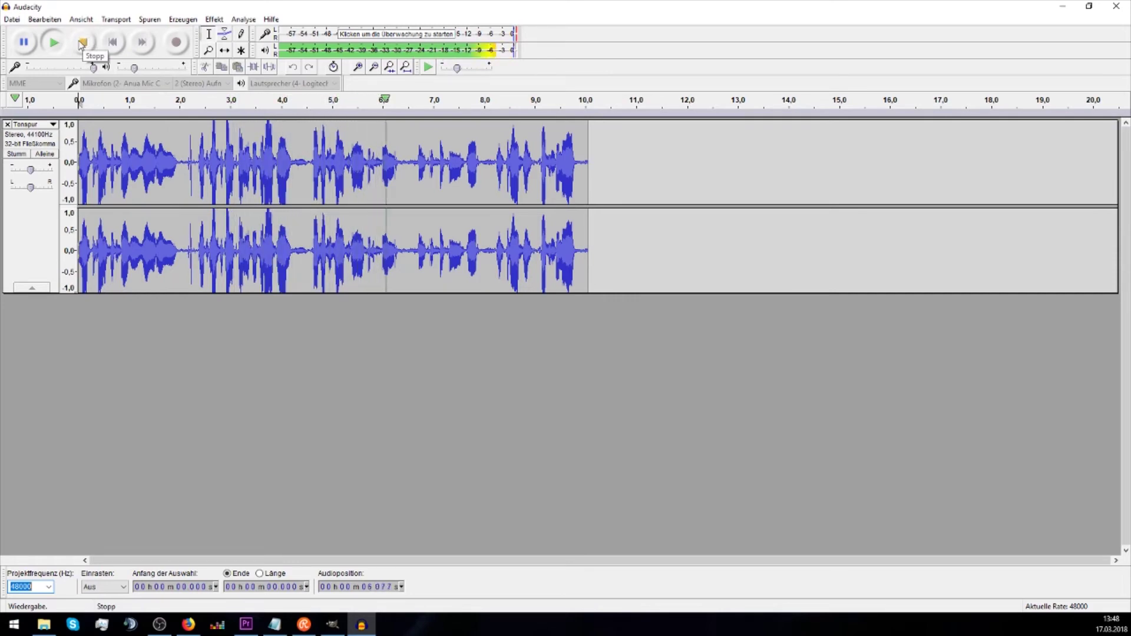
left_click(83, 43)
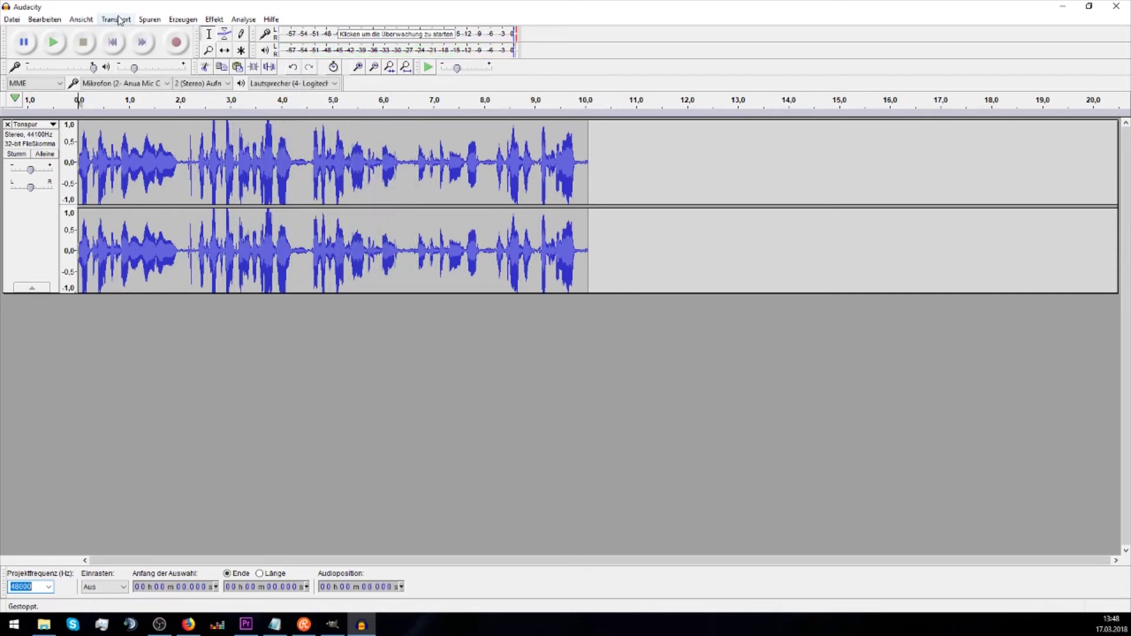
left_click(158, 23)
mouse_move(125, 22)
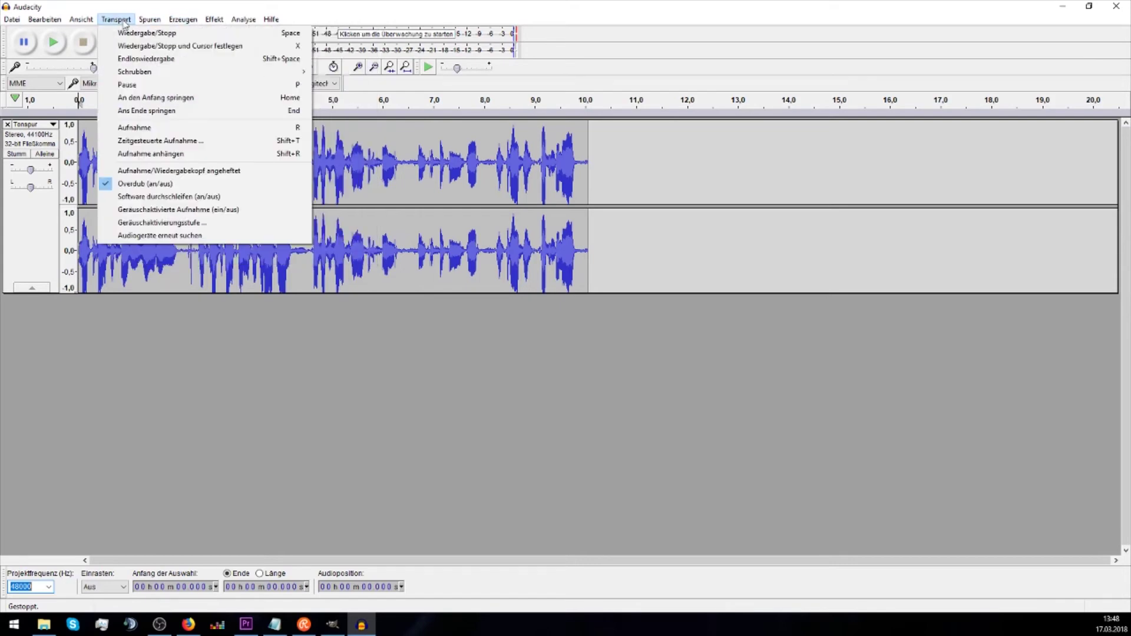
left_click(517, 148)
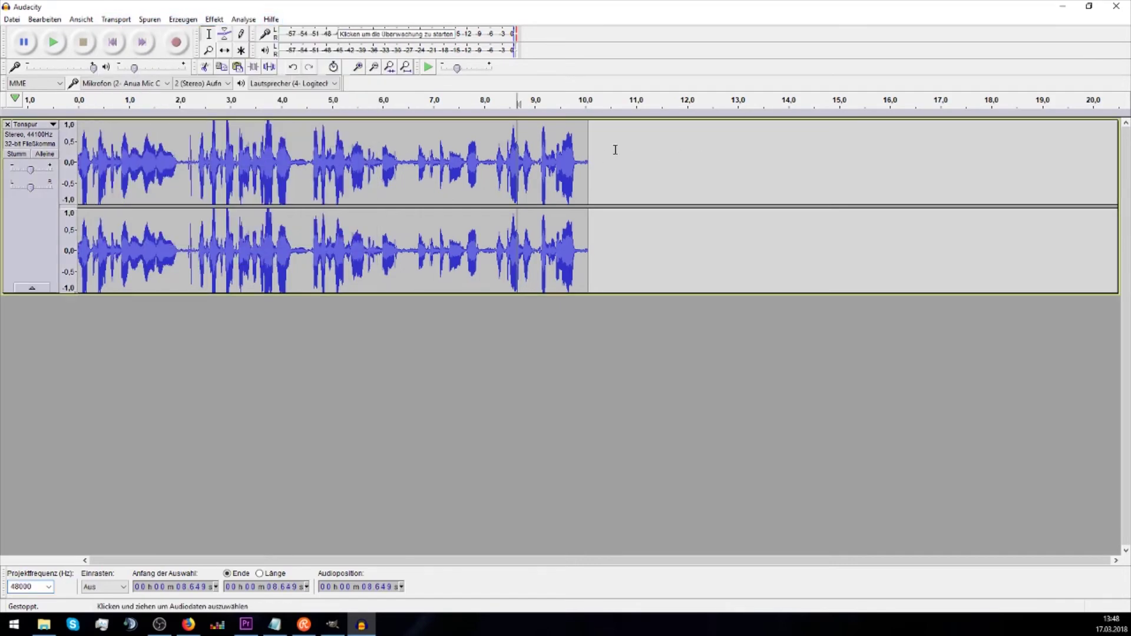
Select the whole recording and apply the Rückwärts (reverse) effect to it.
key("ctrl+a")
left_click(213, 19)
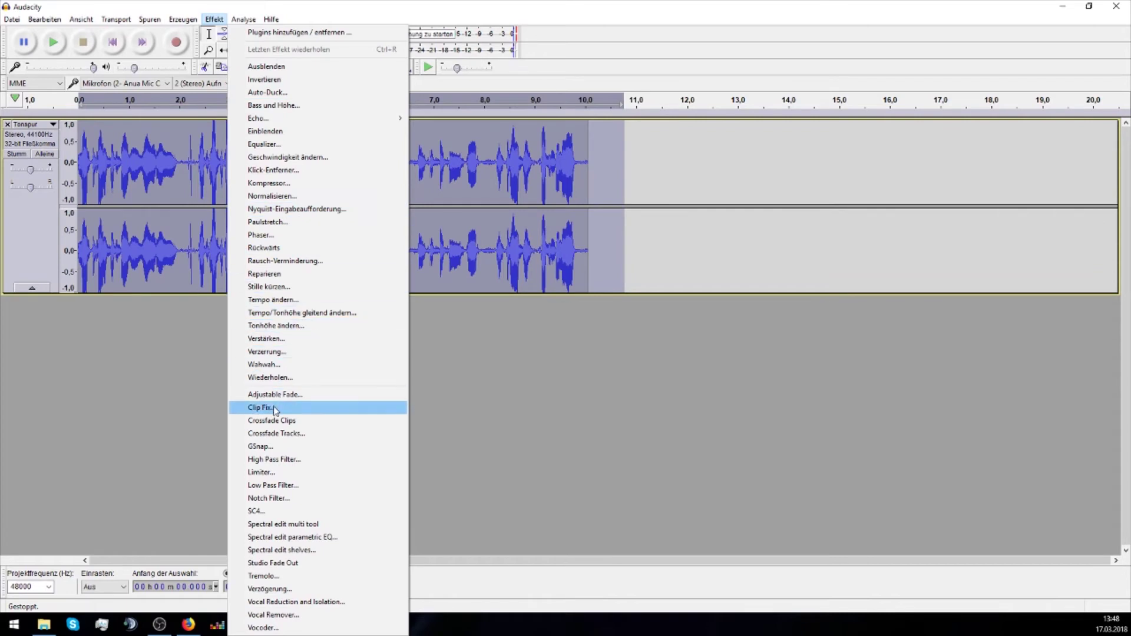
left_click(264, 248)
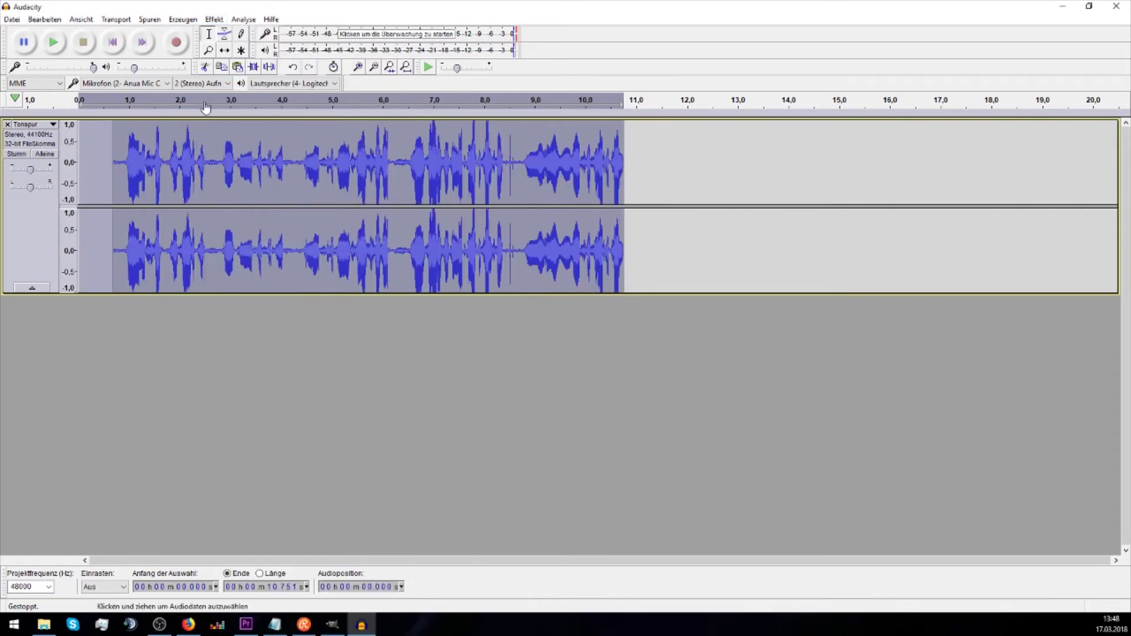
Play part of the reversed recording from near the start and undo the reversal.
left_click(97, 102)
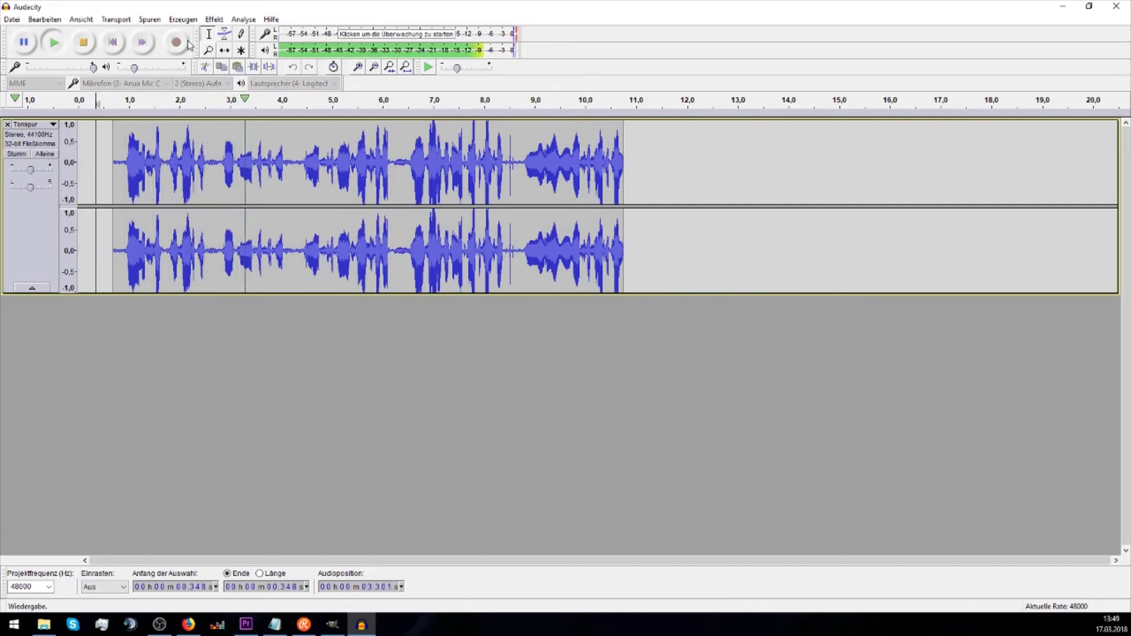
left_click(86, 46)
left_click(44, 19)
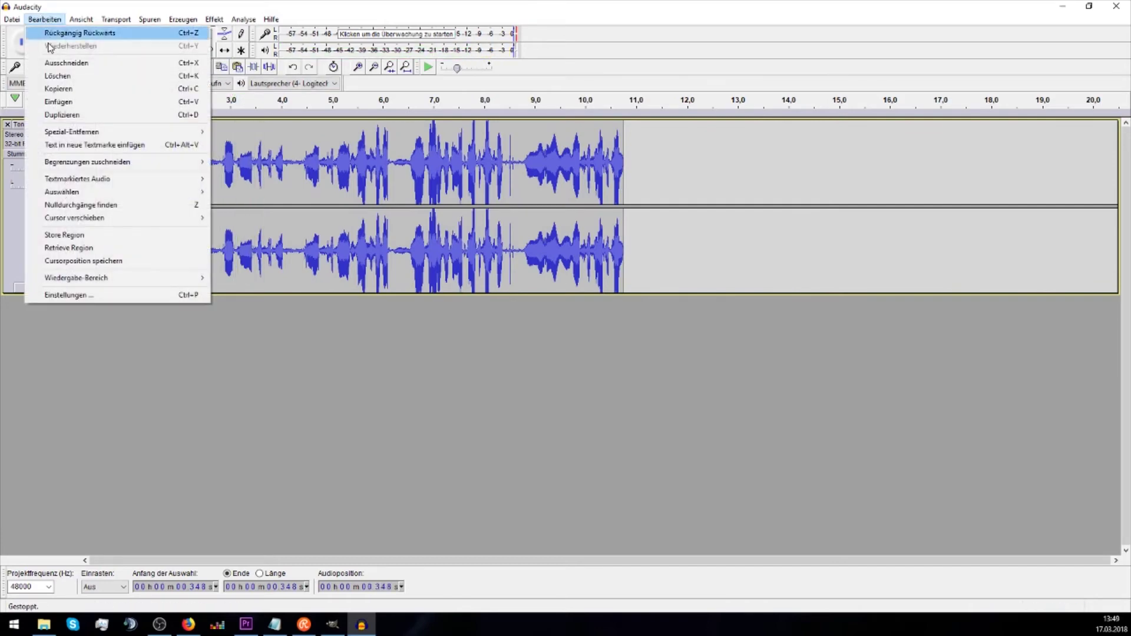
left_click(65, 31)
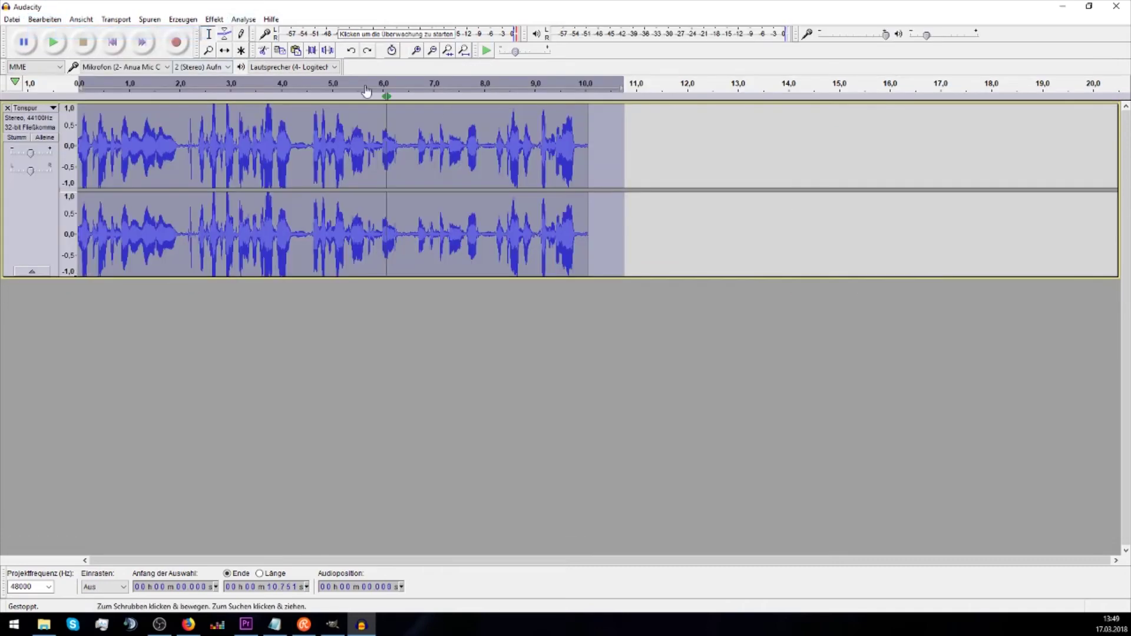
Apply the Bass and Treble effect to the whole selected recording with the bass set to 13 dB.
left_click(214, 19)
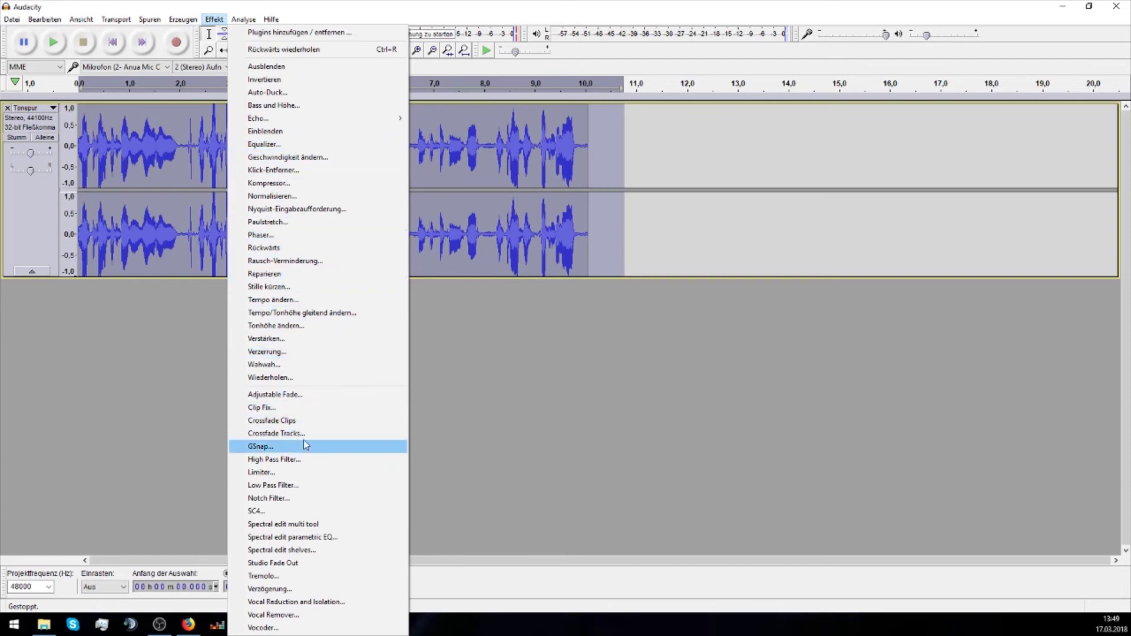
mouse_move(328, 120)
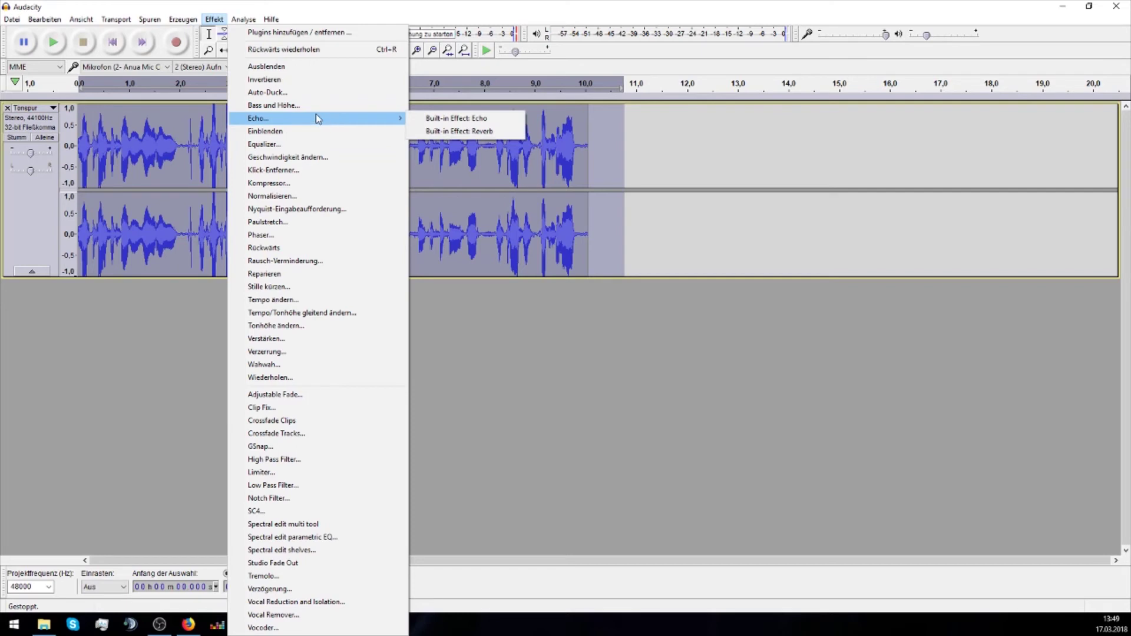
left_click(316, 106)
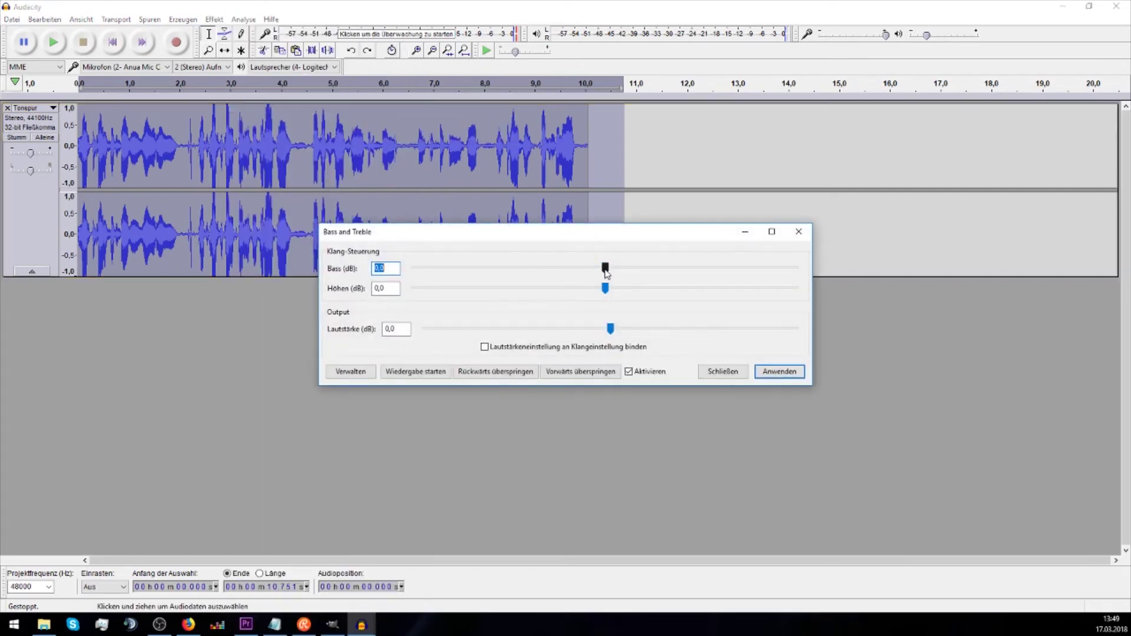
left_click(774, 372)
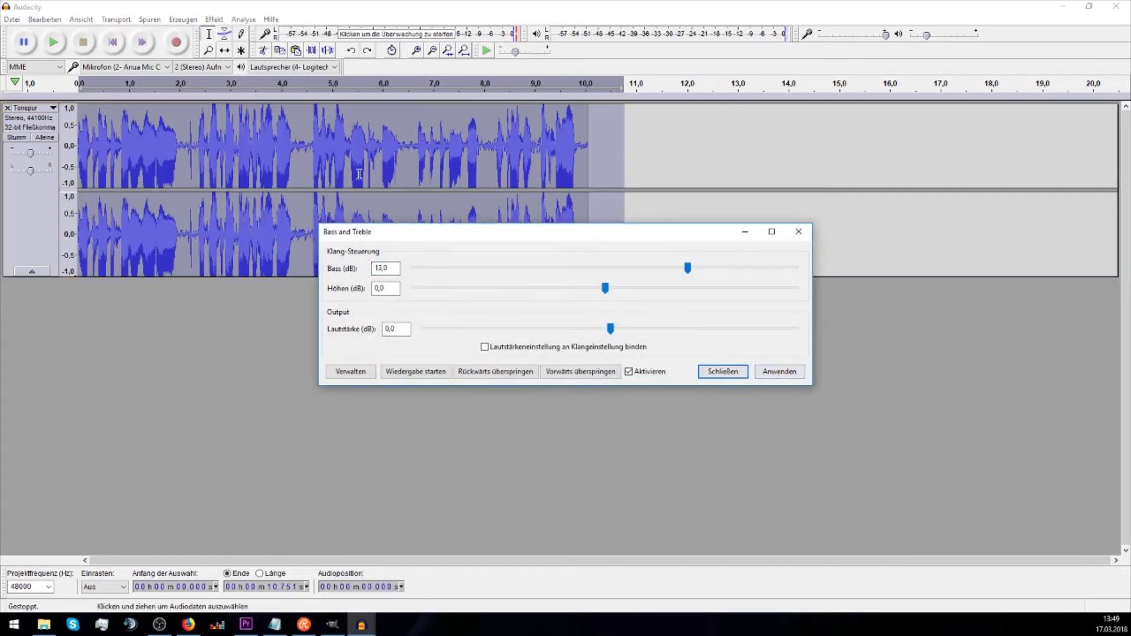
Apply the same bass boost a second time, close the effect settings, and undo the second application.
left_click(769, 373)
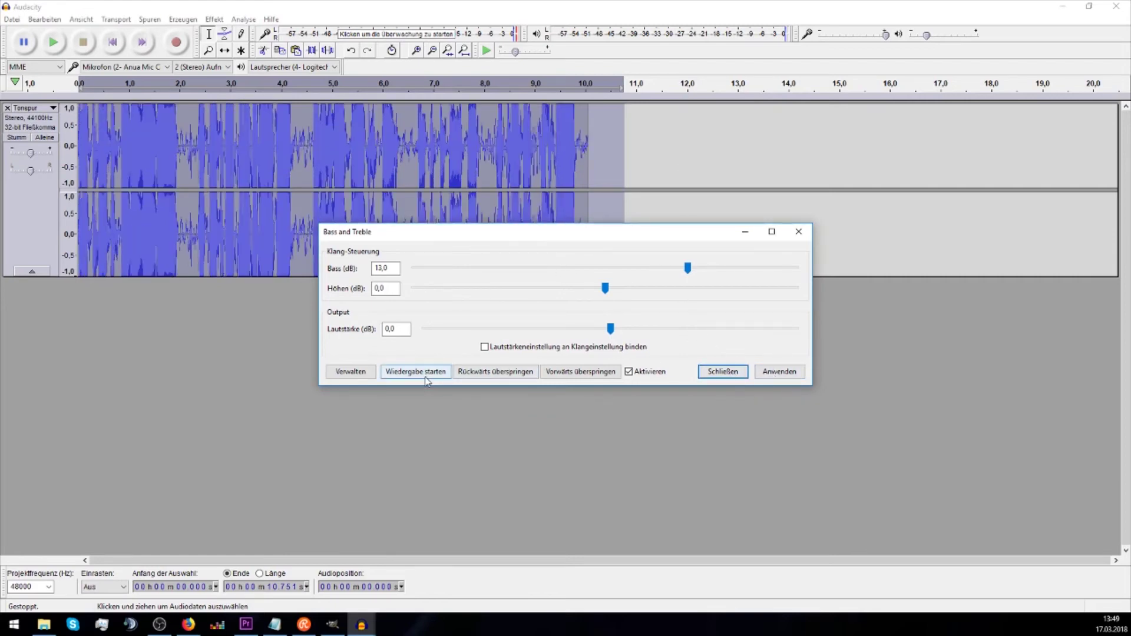
left_click(493, 375)
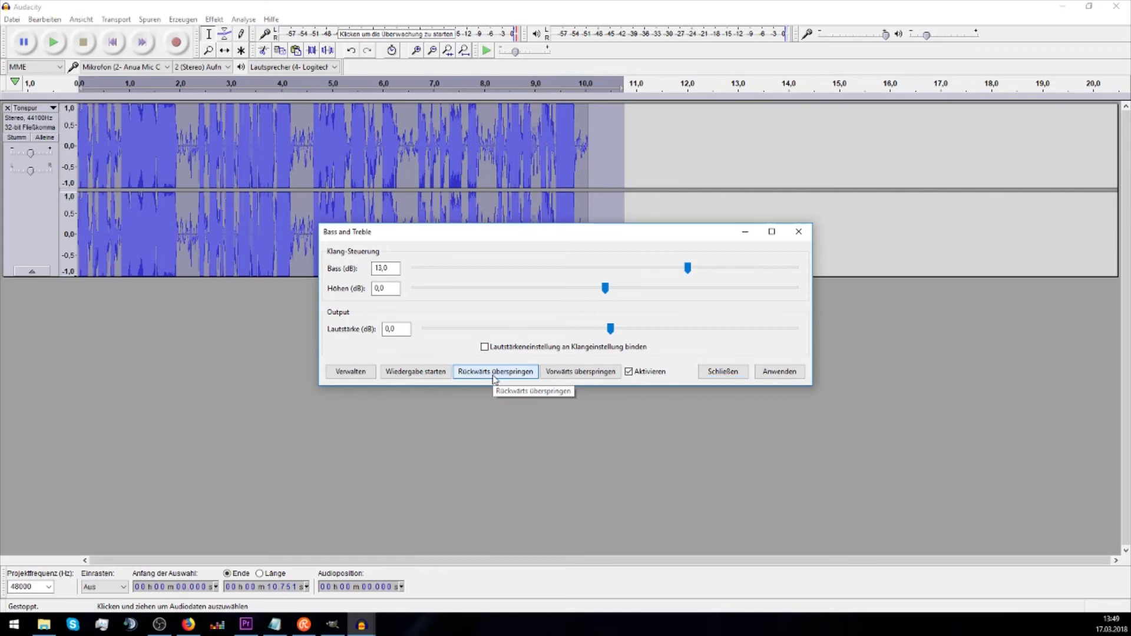
left_click(798, 232)
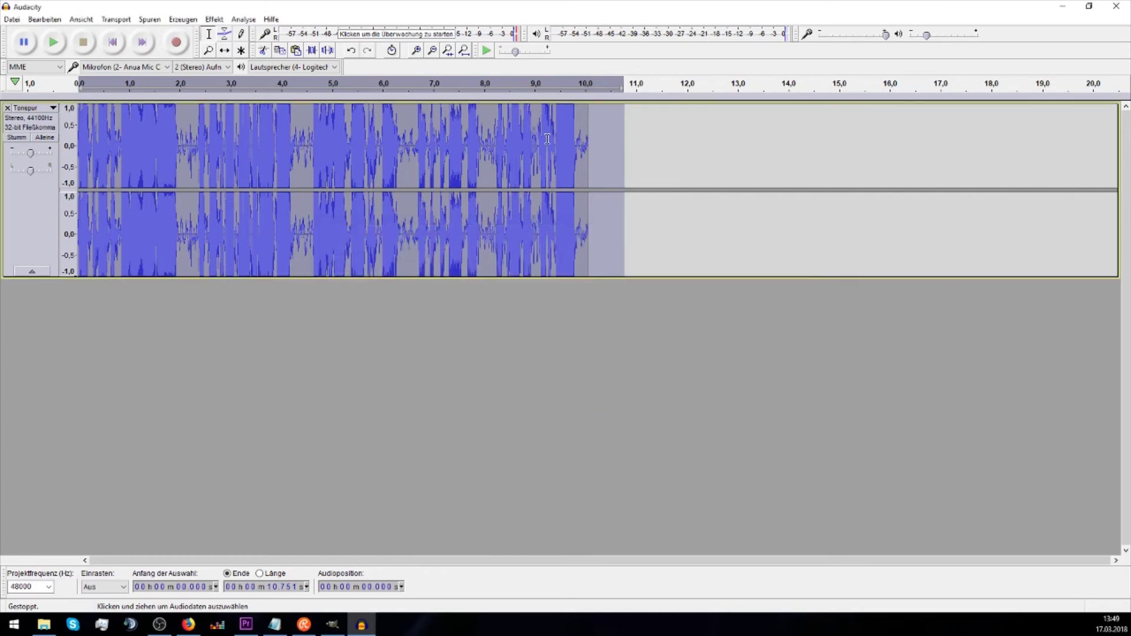
key("ctrl+z")
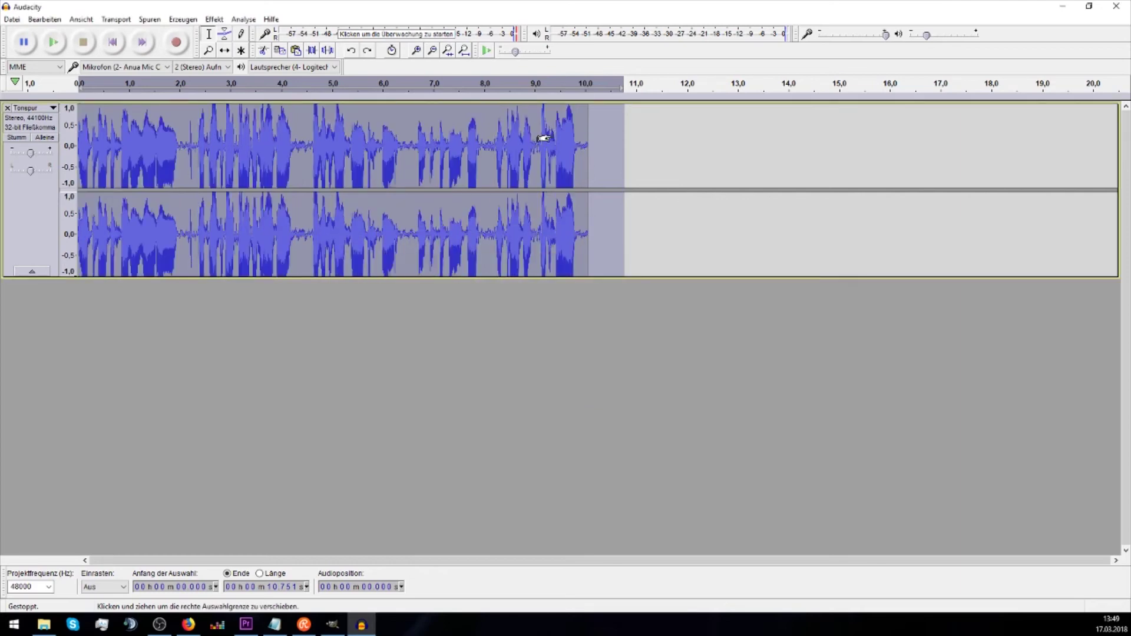
Briefly play the recording with the remaining bass boost undone, and redo that boost.
key("space")
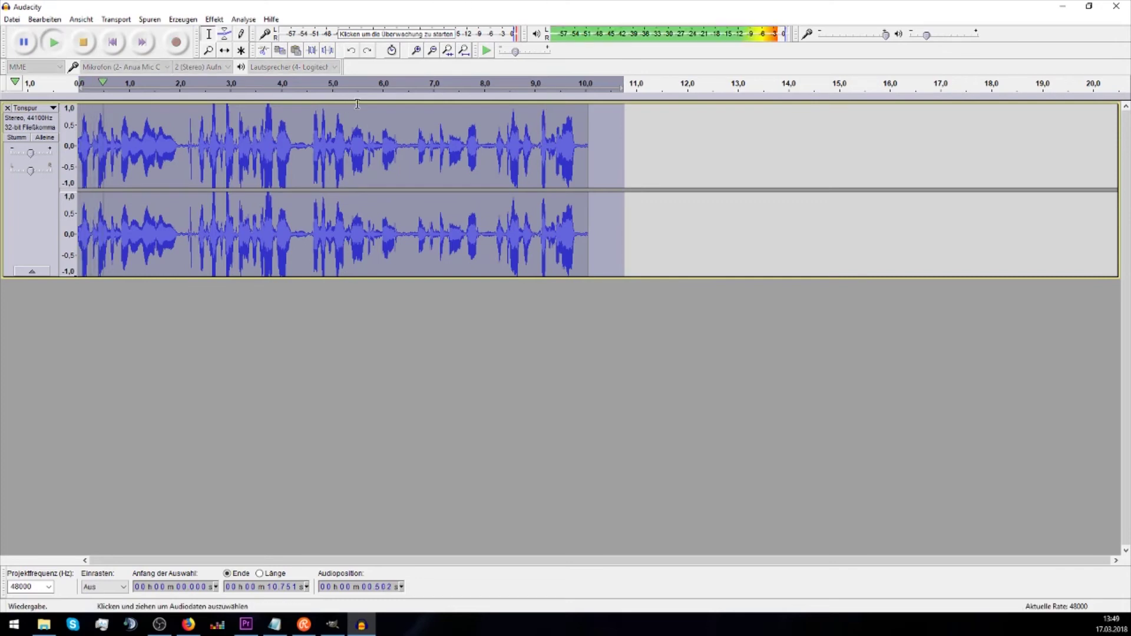
left_click(44, 19)
left_click(88, 48)
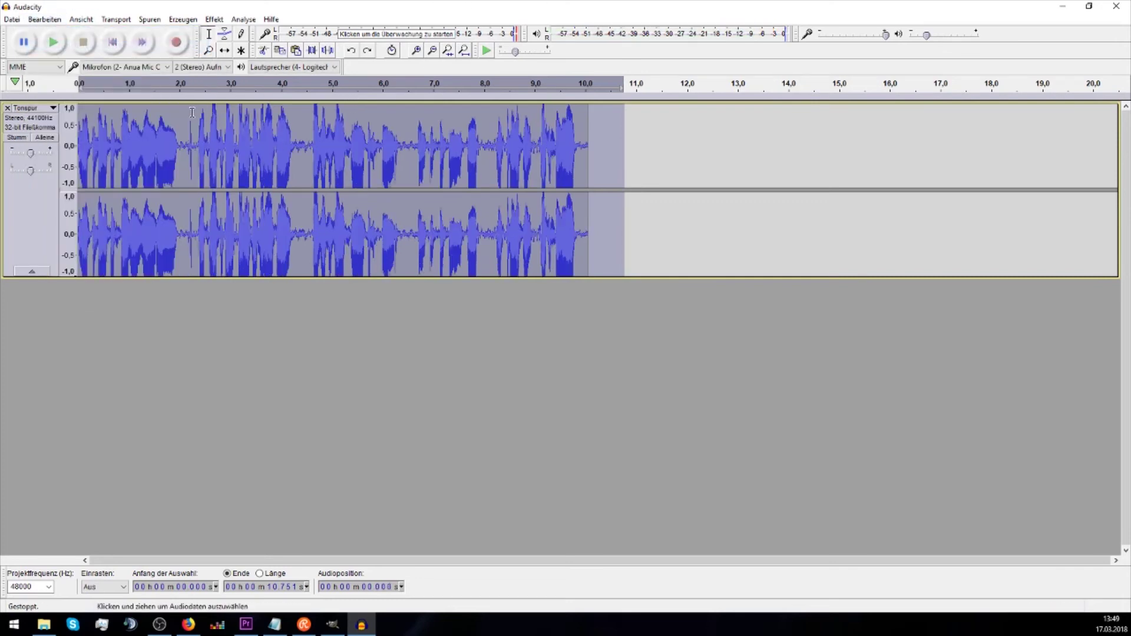
Play the bass-boosted recording from about 1.9 seconds and stop it partway through.
left_click(177, 115)
key("space")
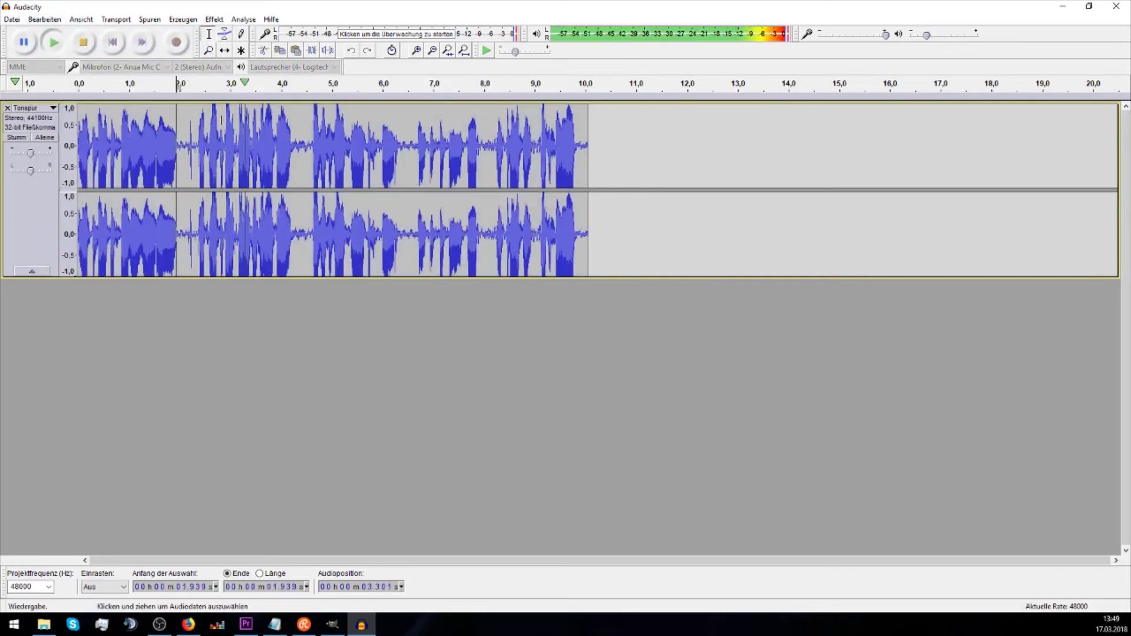
key("space")
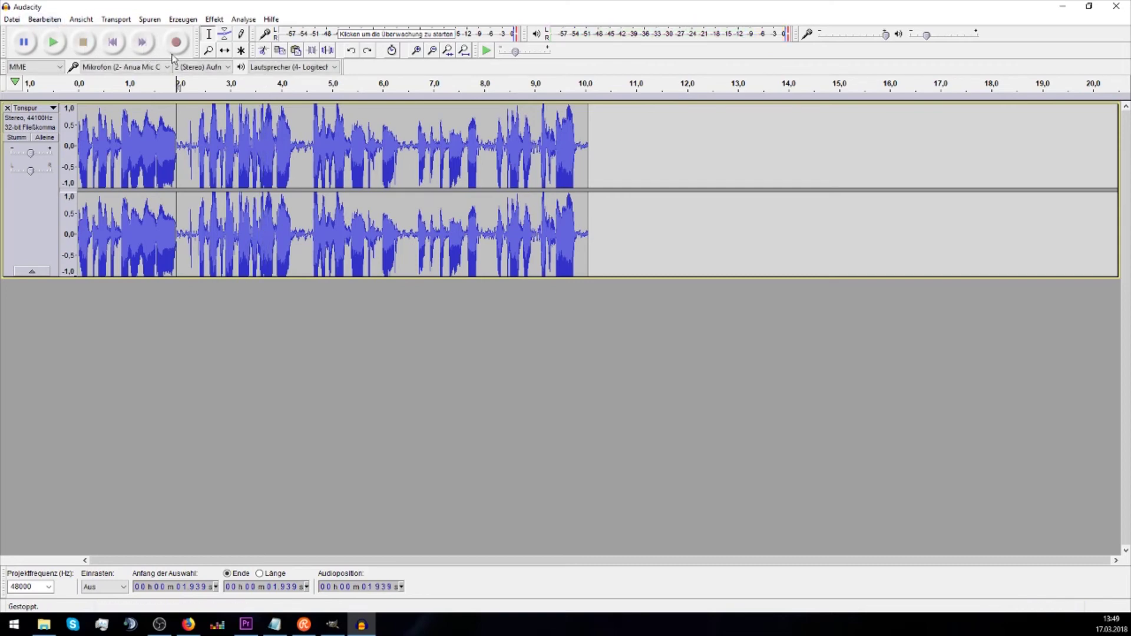